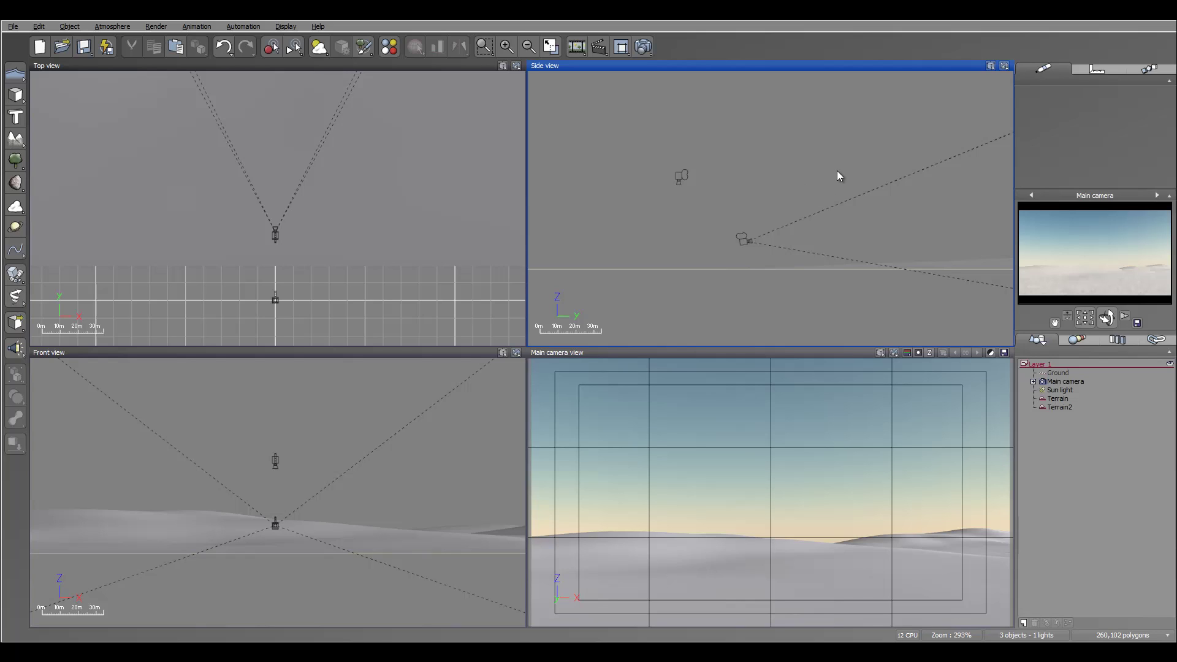
# - Pan the orthographic views to reframe the snowy dune scene
pyautogui.moveTo(898, 219); pyautogui.dragTo(842, 247, button='right')
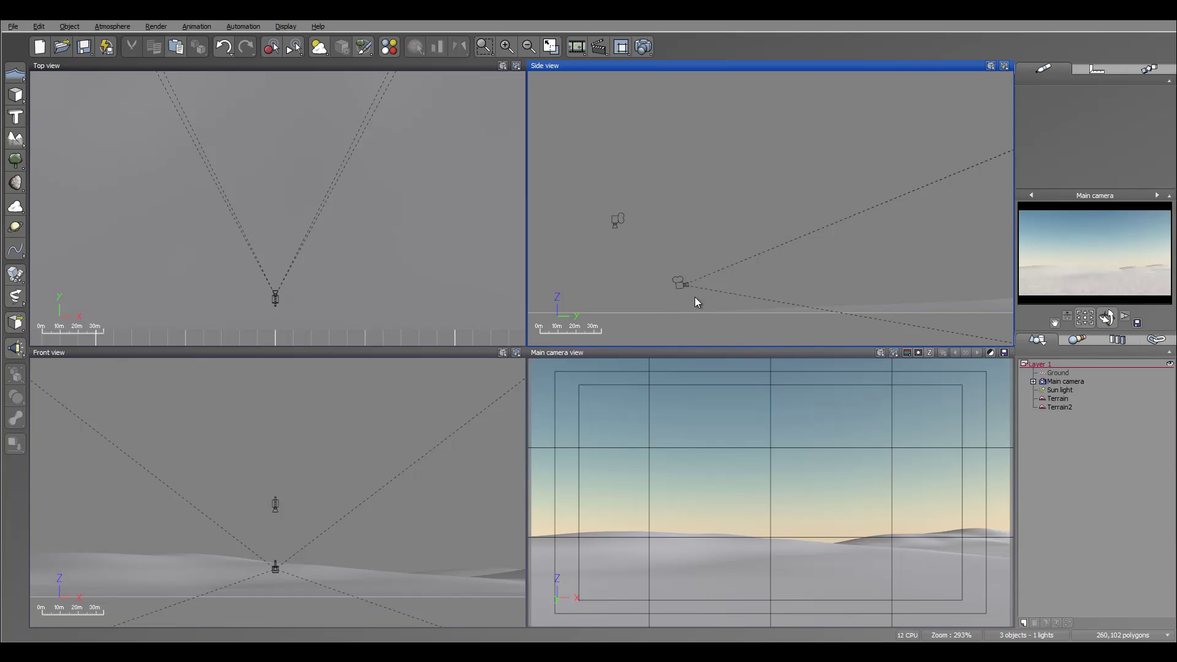
pyautogui.click(112, 26)
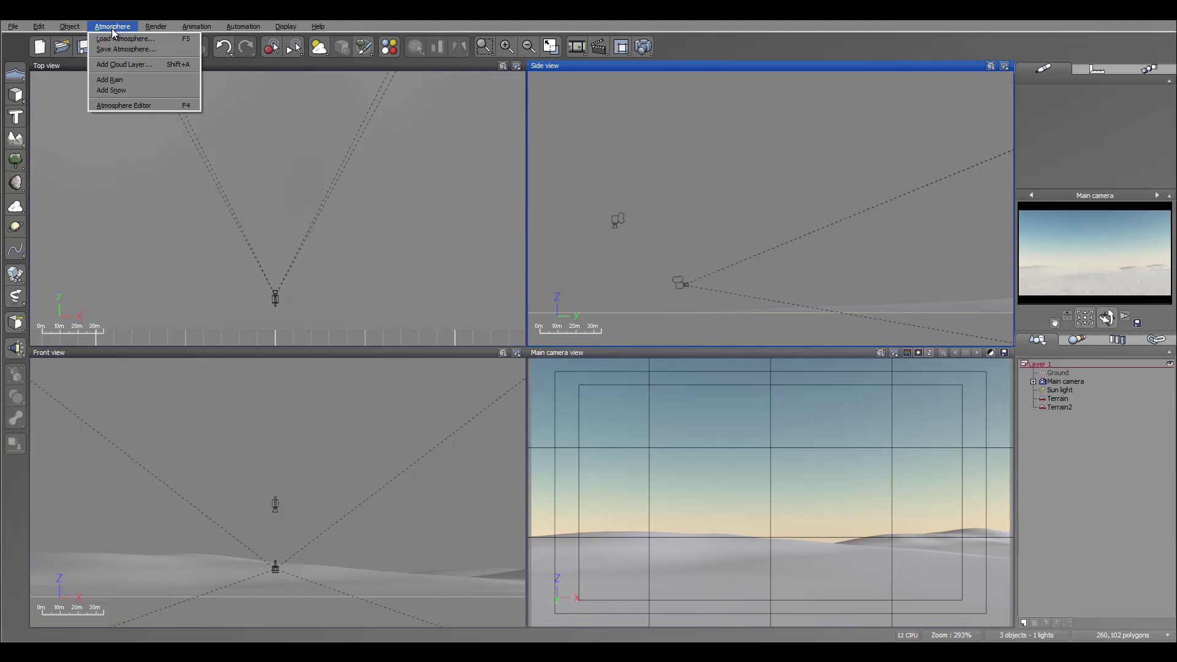
pyautogui.click(122, 105)
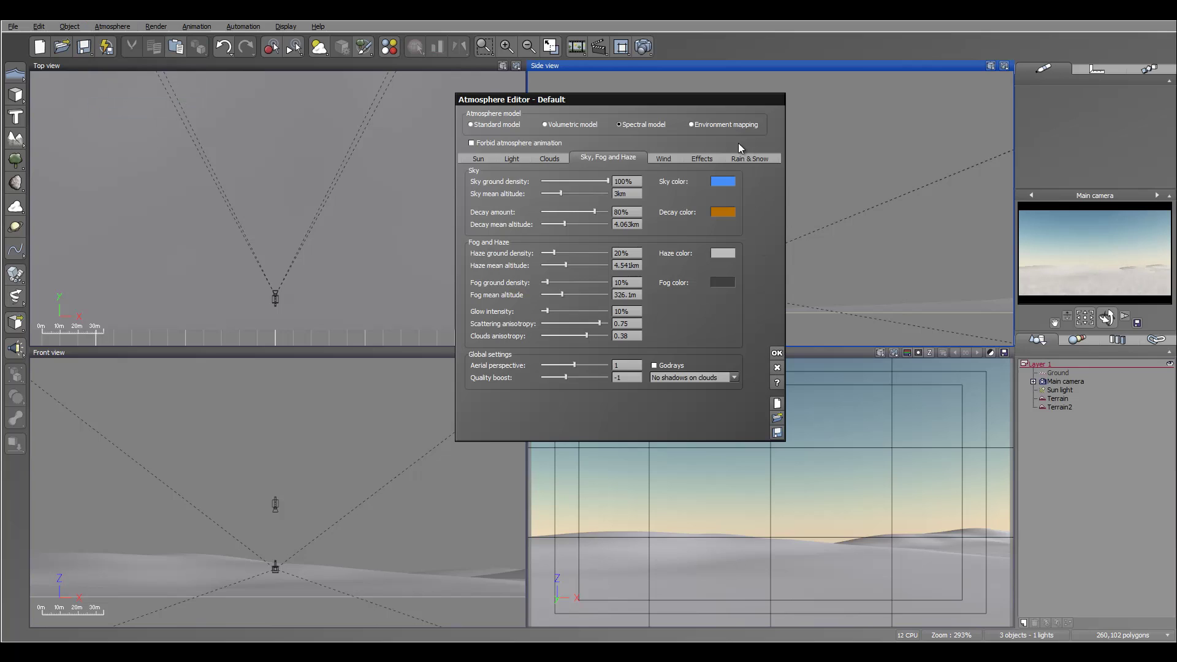
pyautogui.click(781, 367)
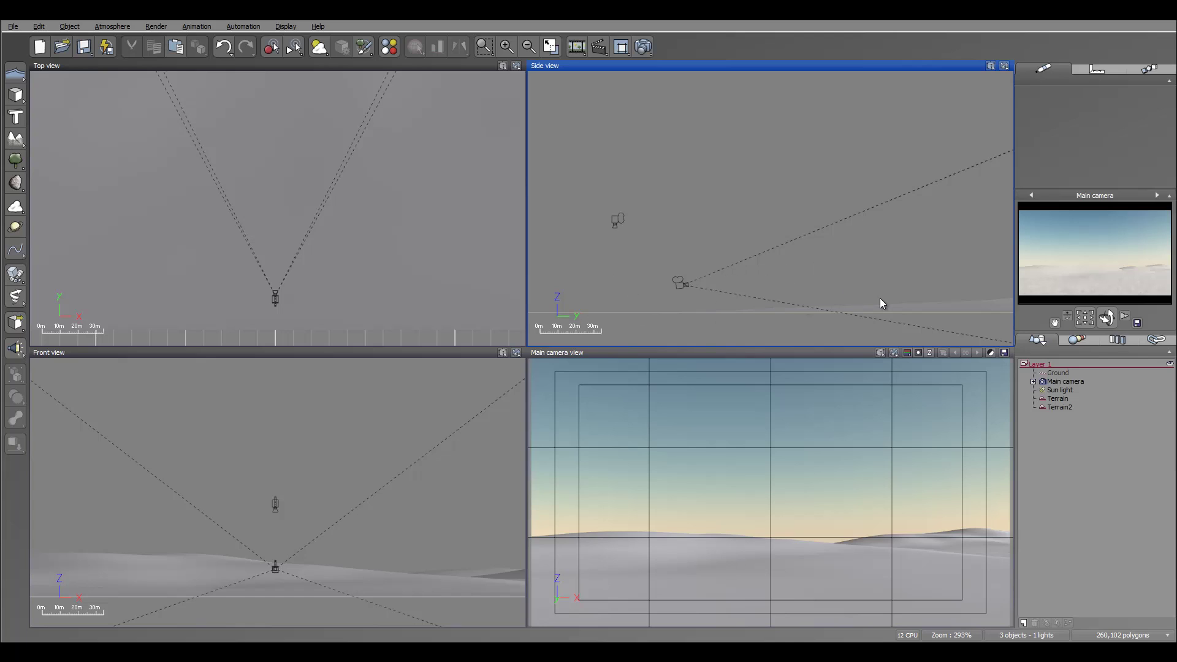
# - Reframe the Side view and produce an 800x450 test render of the pale dunes
pyautogui.moveTo(942, 246); pyautogui.dragTo(904, 260, button='right')
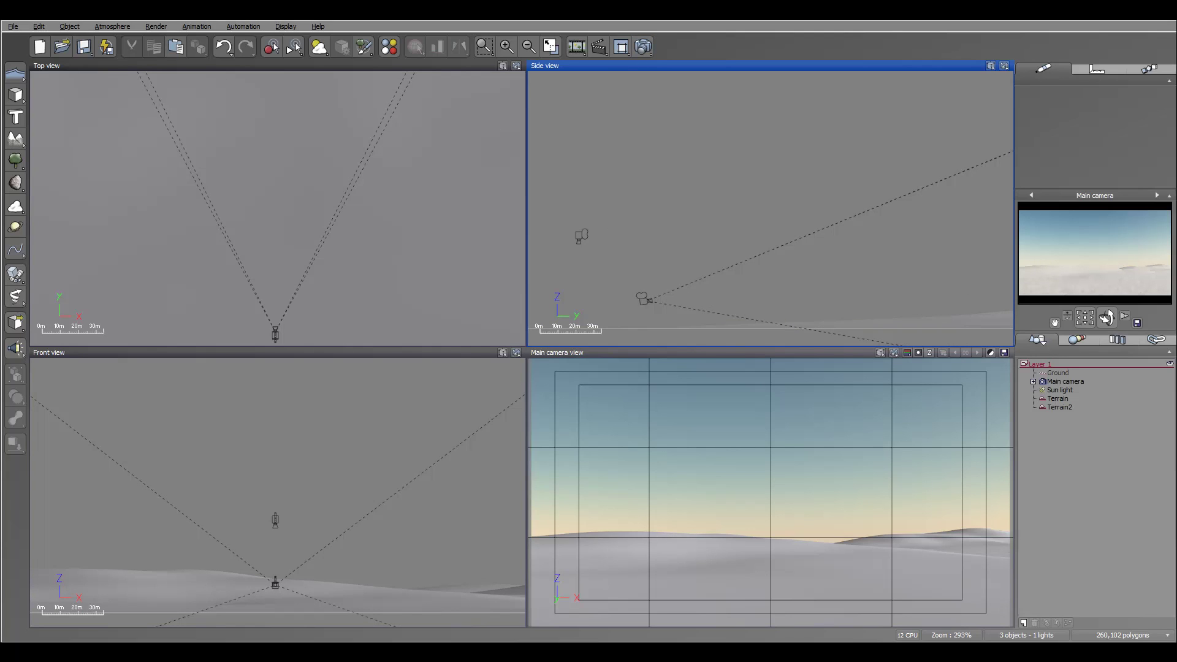
pyautogui.click(773, 434)
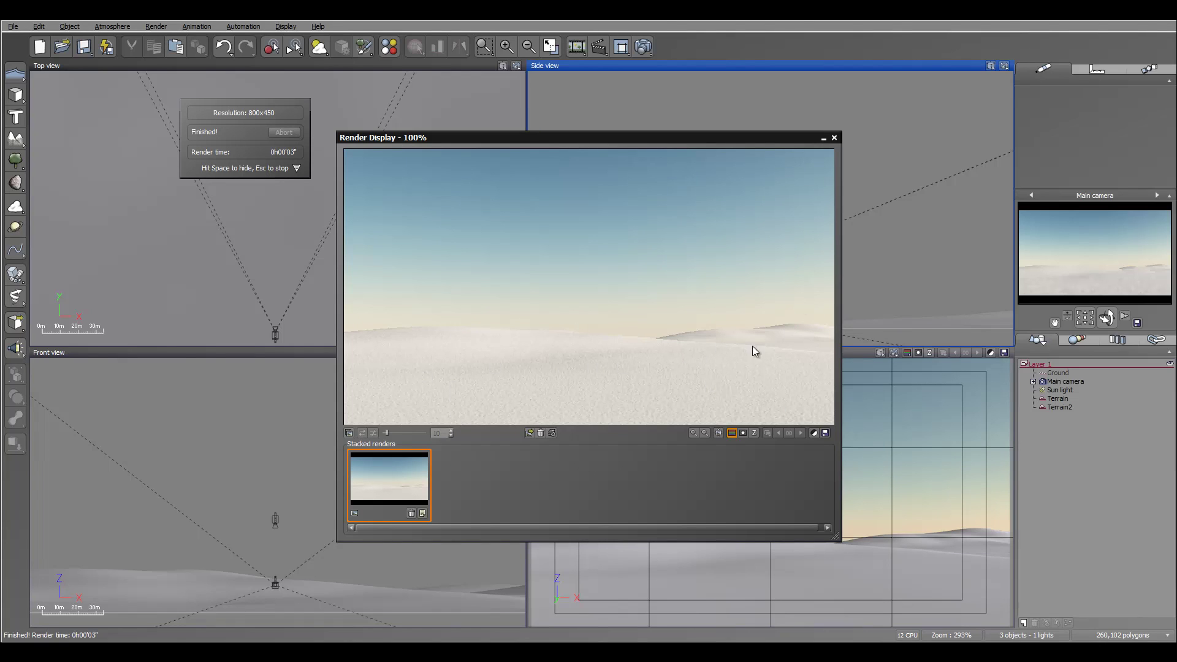
# - Move the sun light up-left in plan and lower it toward the horizon
pyautogui.click(834, 139)
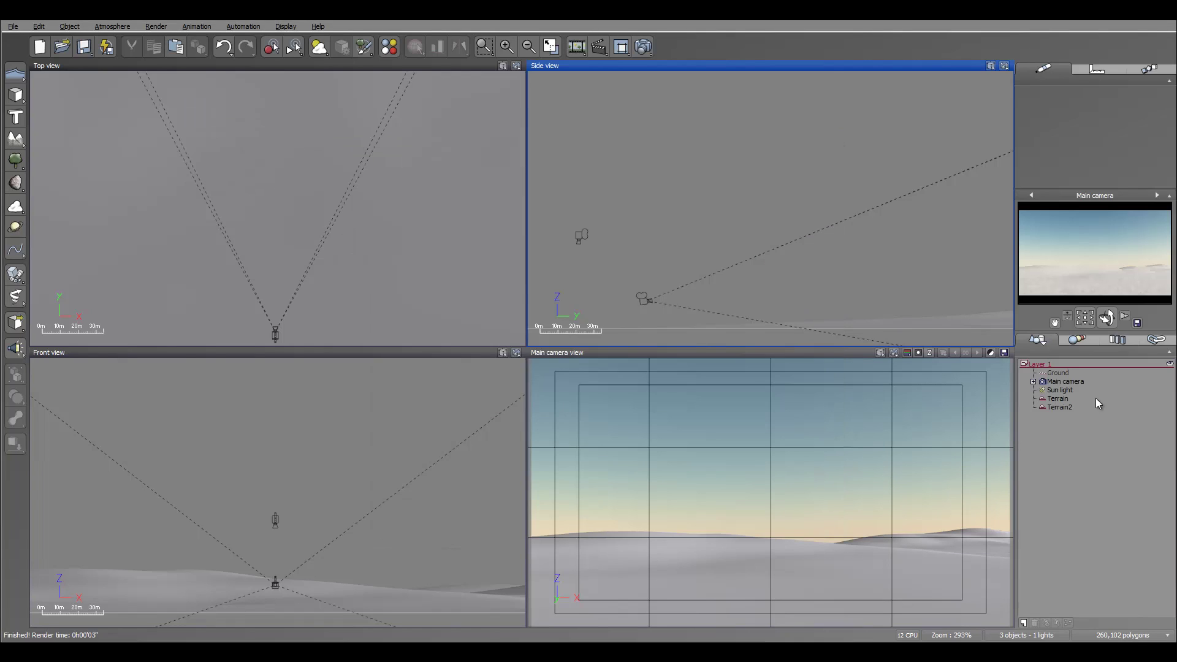
pyautogui.click(1060, 390)
pyautogui.scroll(-8, 359, 285)
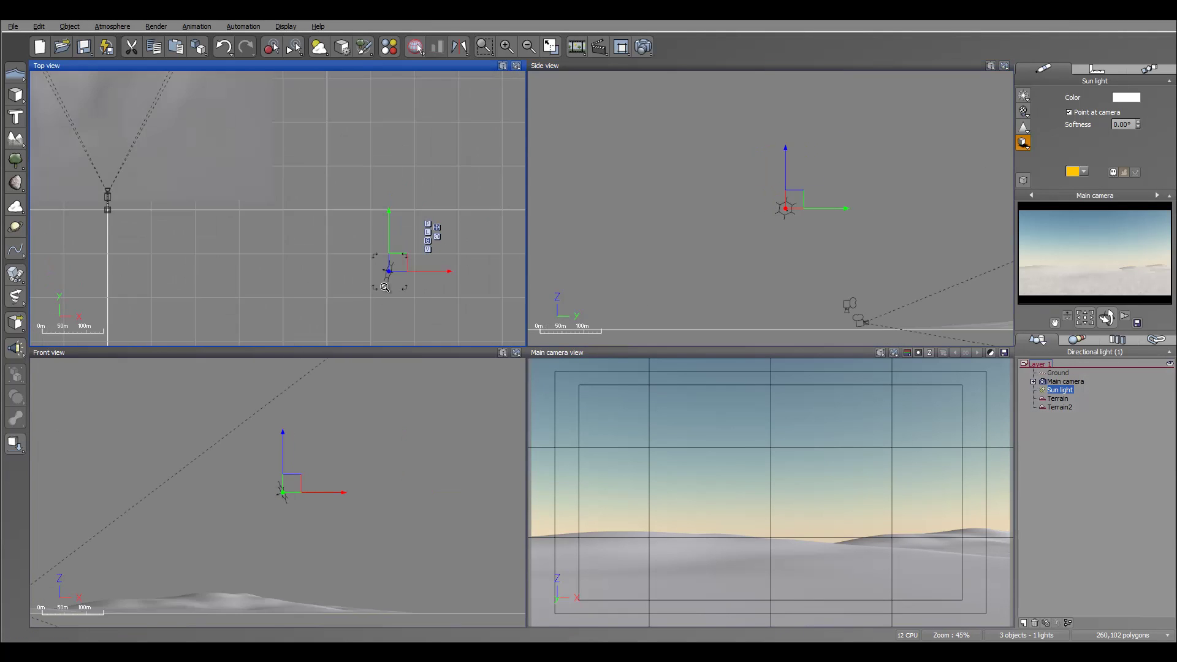
pyautogui.moveTo(394, 274); pyautogui.dragTo(365, 165)
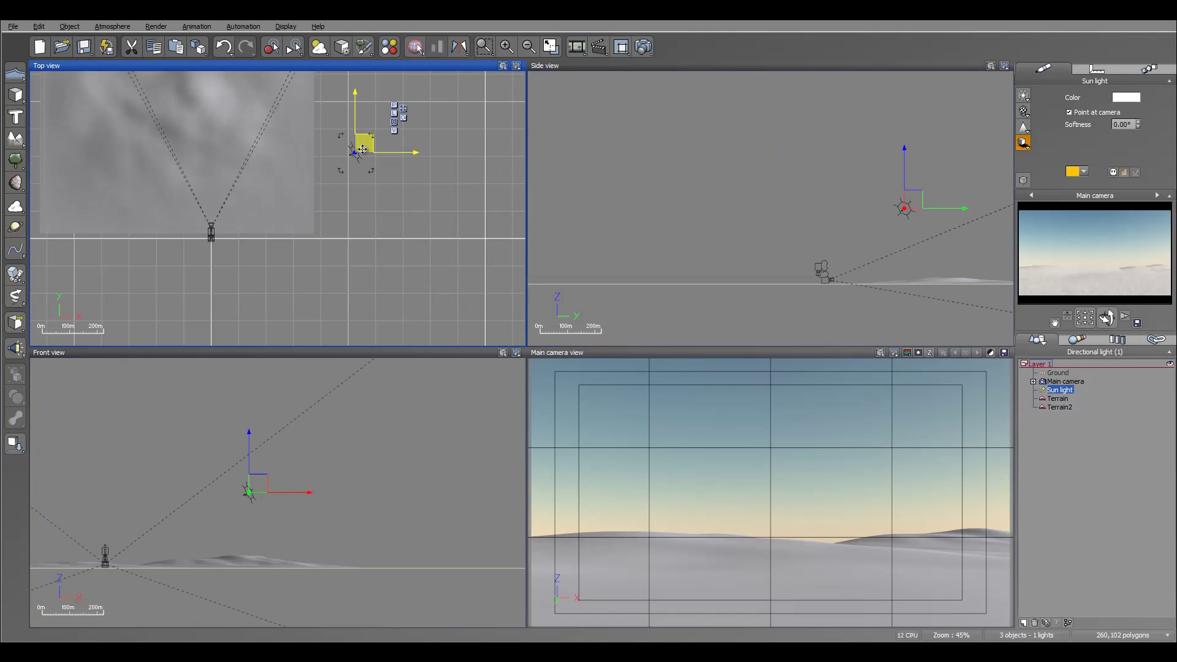
pyautogui.moveTo(892, 178); pyautogui.dragTo(895, 217)
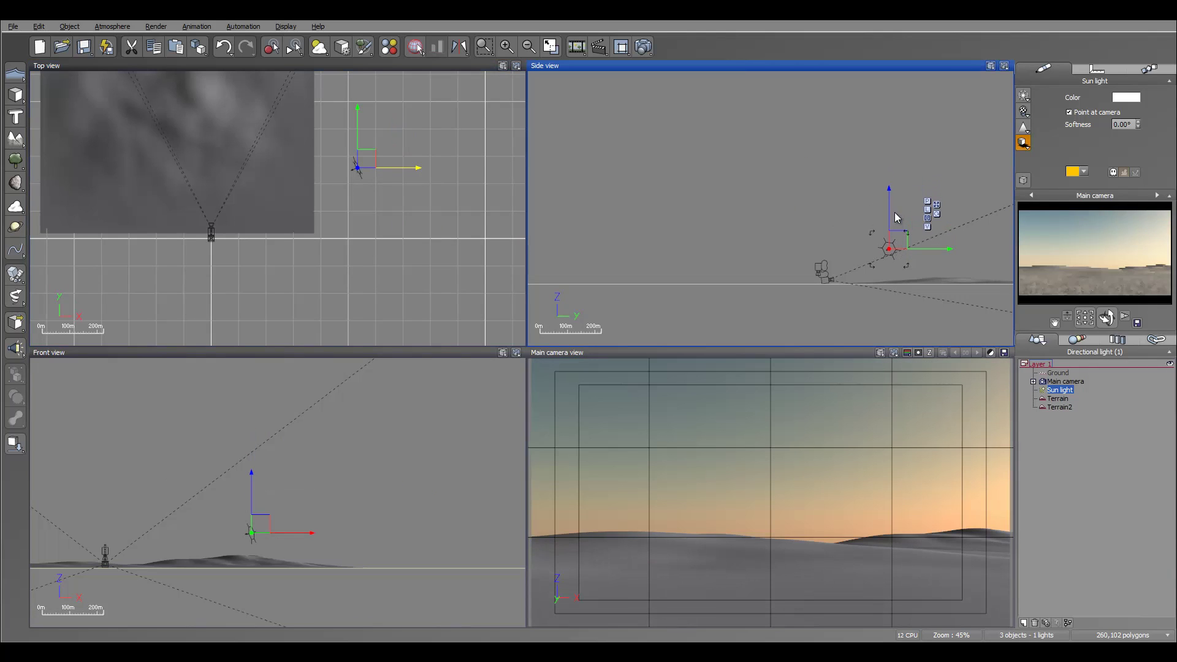
# - Set the atmosphere's decay colour to a bright neutral grey in the Atmosphere Editor
pyautogui.click(114, 27)
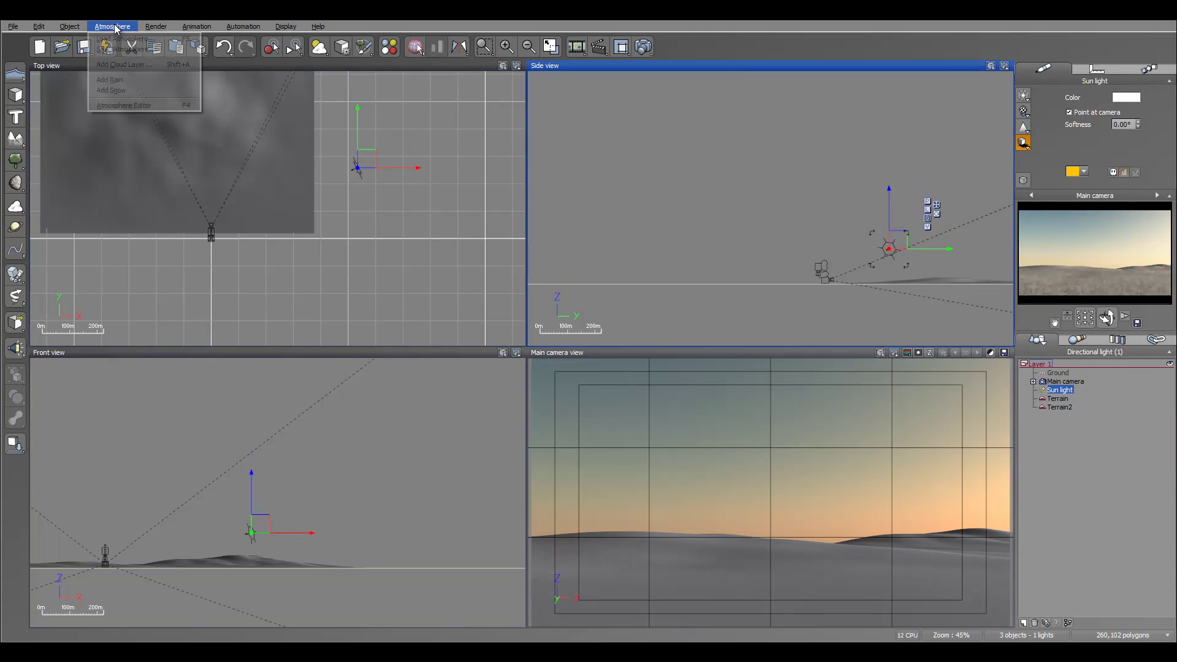
pyautogui.click(163, 106)
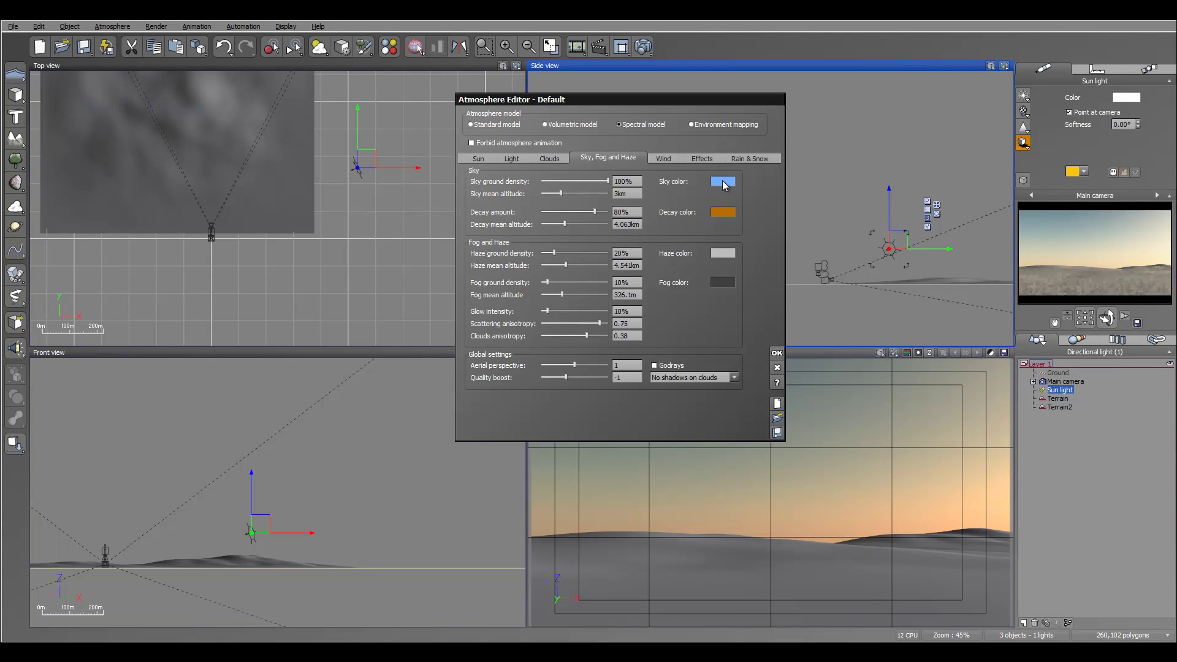
pyautogui.click(715, 211)
pyautogui.click(739, 219)
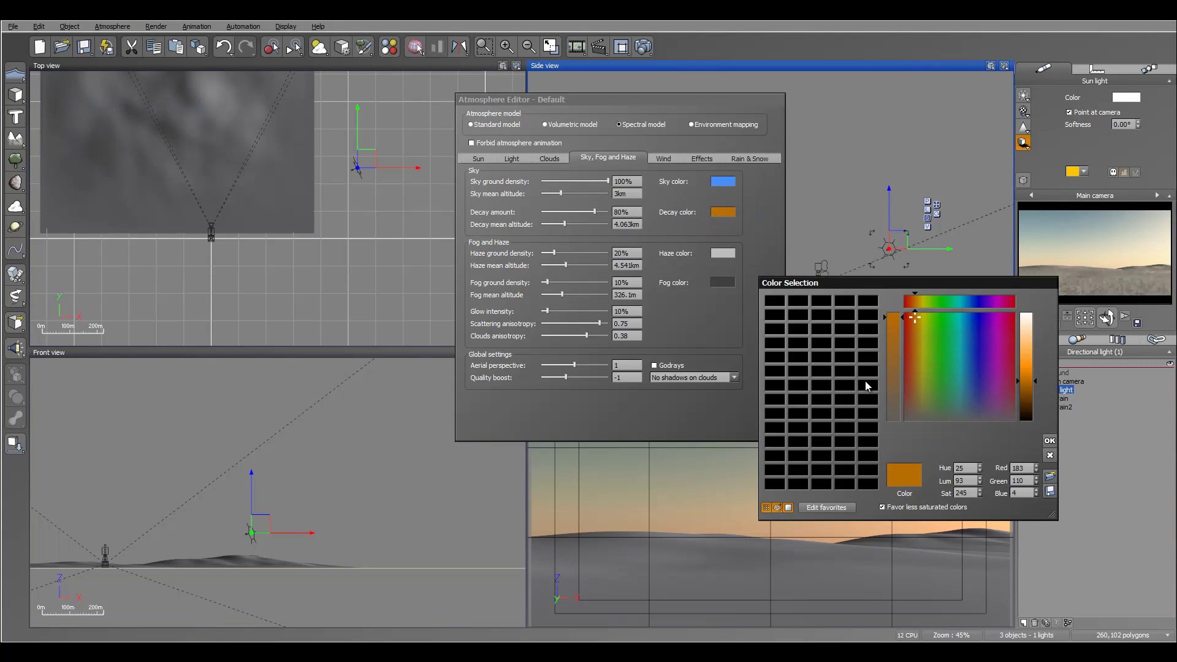
pyautogui.click(970, 403)
pyautogui.click(1029, 368)
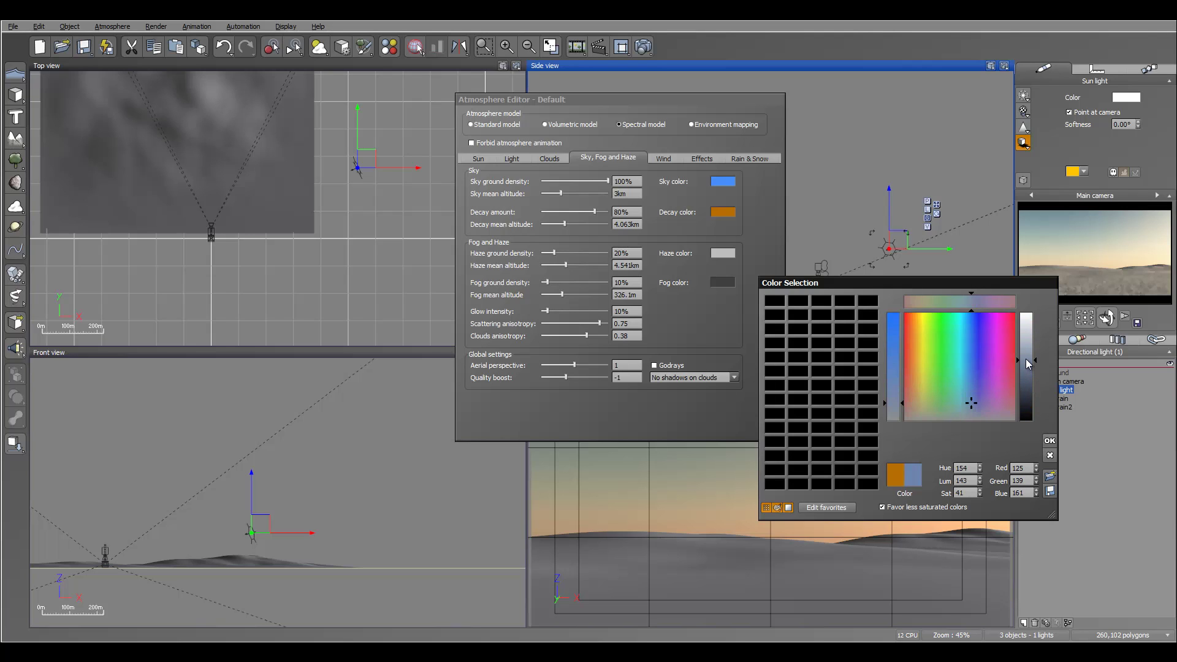
pyautogui.click(1050, 441)
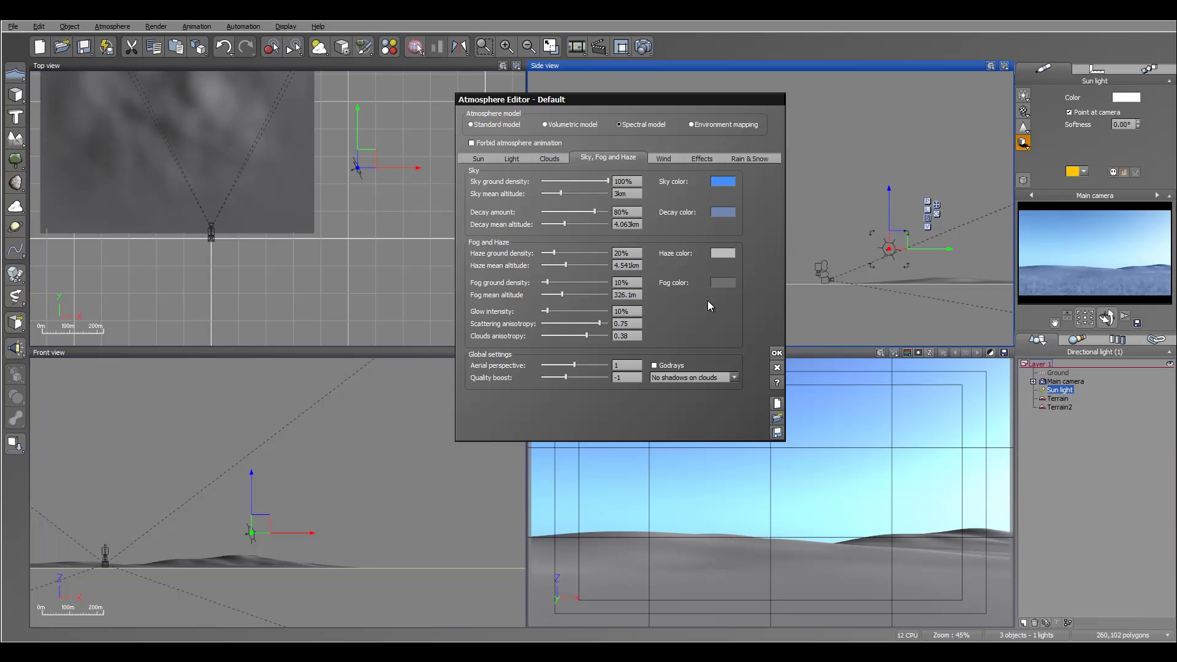
pyautogui.click(720, 214)
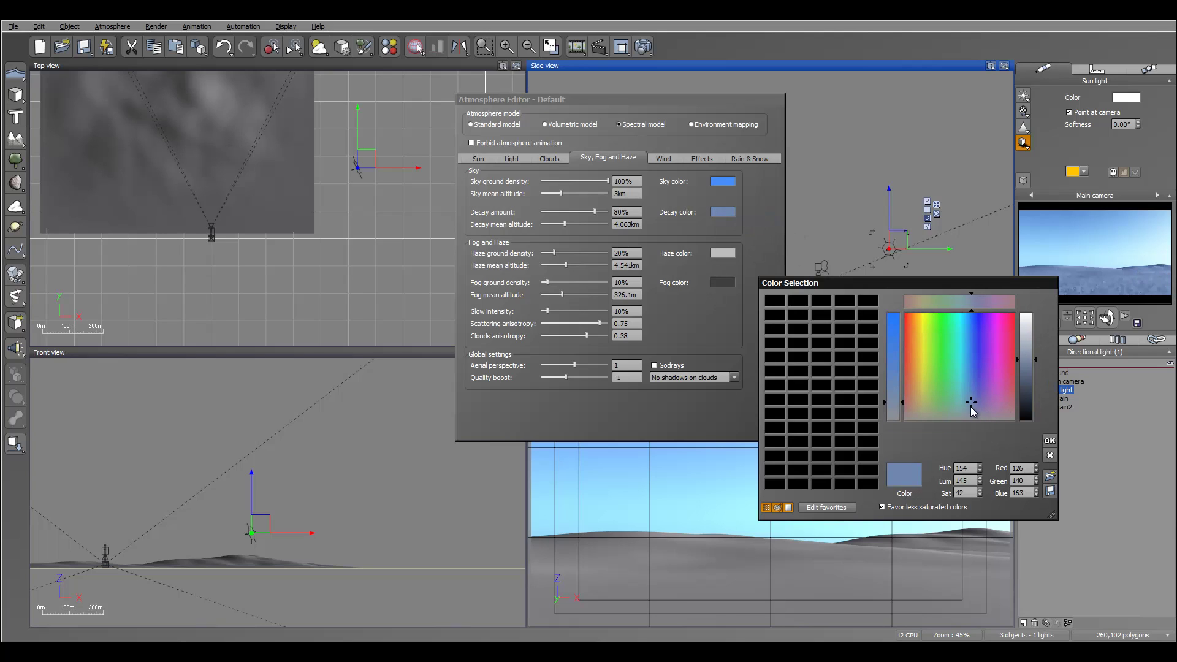
pyautogui.moveTo(969, 408); pyautogui.dragTo(967, 422)
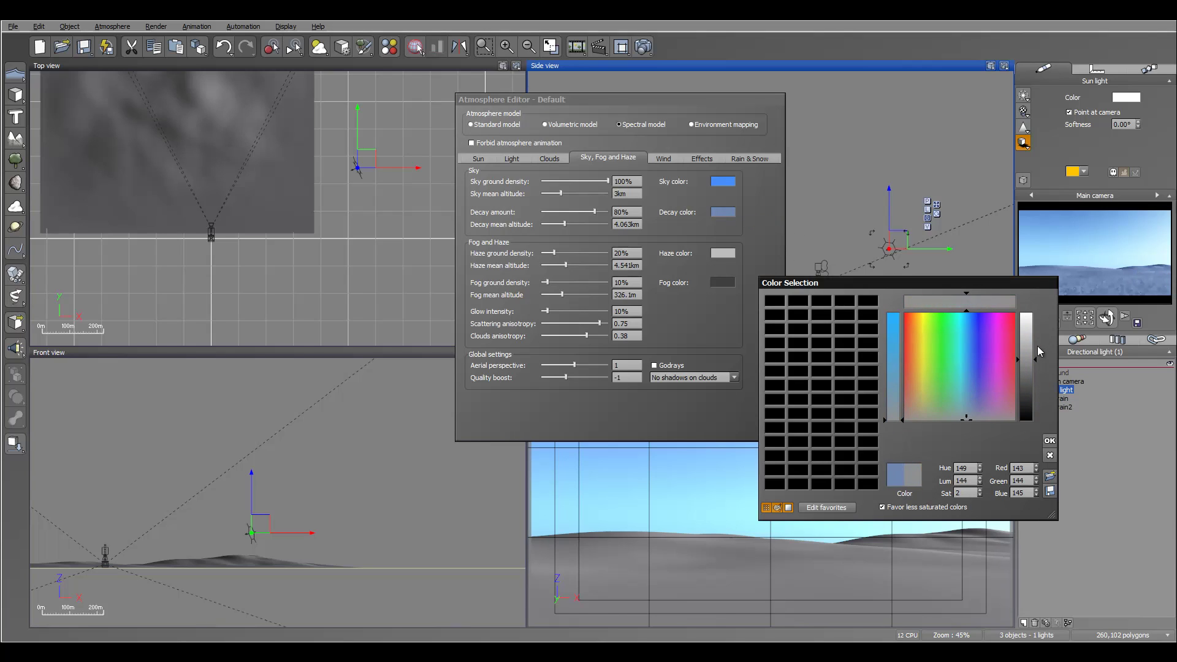
pyautogui.click(1030, 359)
pyautogui.click(1050, 440)
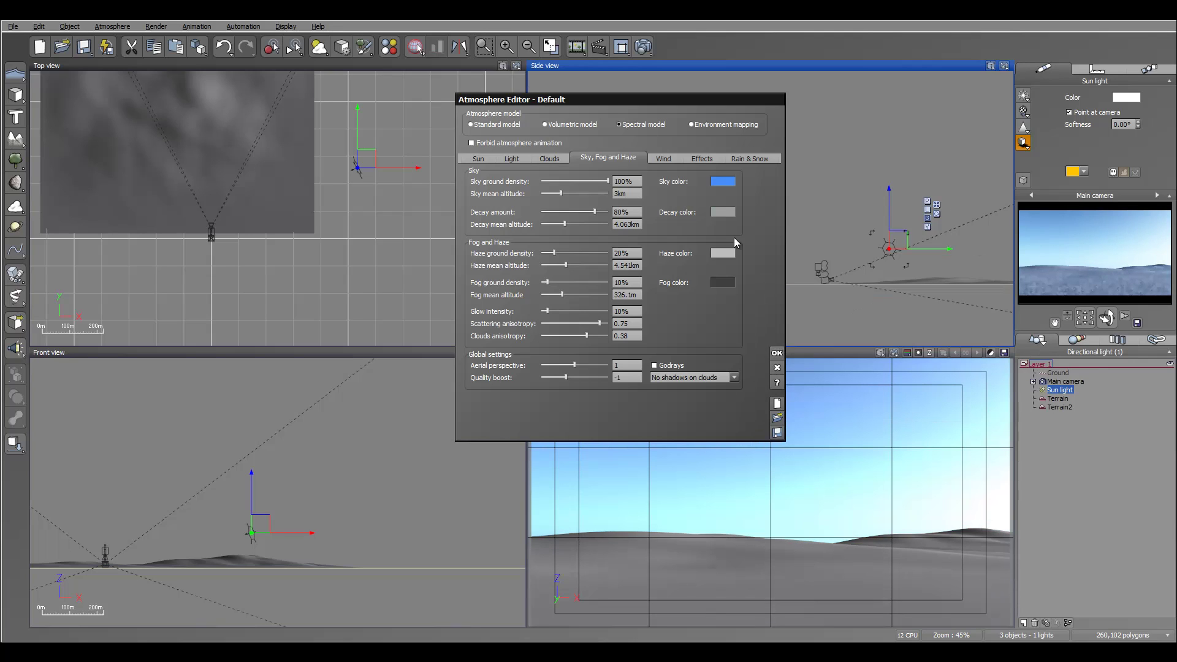
# - Change the sky colour to a deeper, more saturated blue
pyautogui.click(720, 188)
pyautogui.click(734, 192)
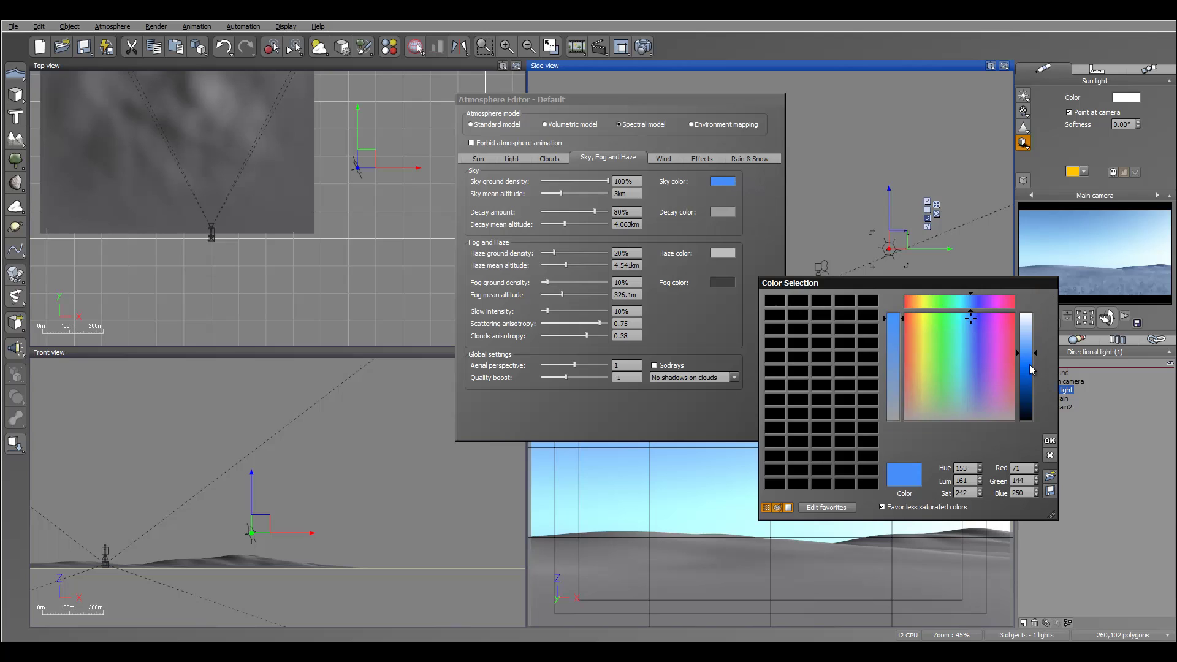
pyautogui.click(1049, 440)
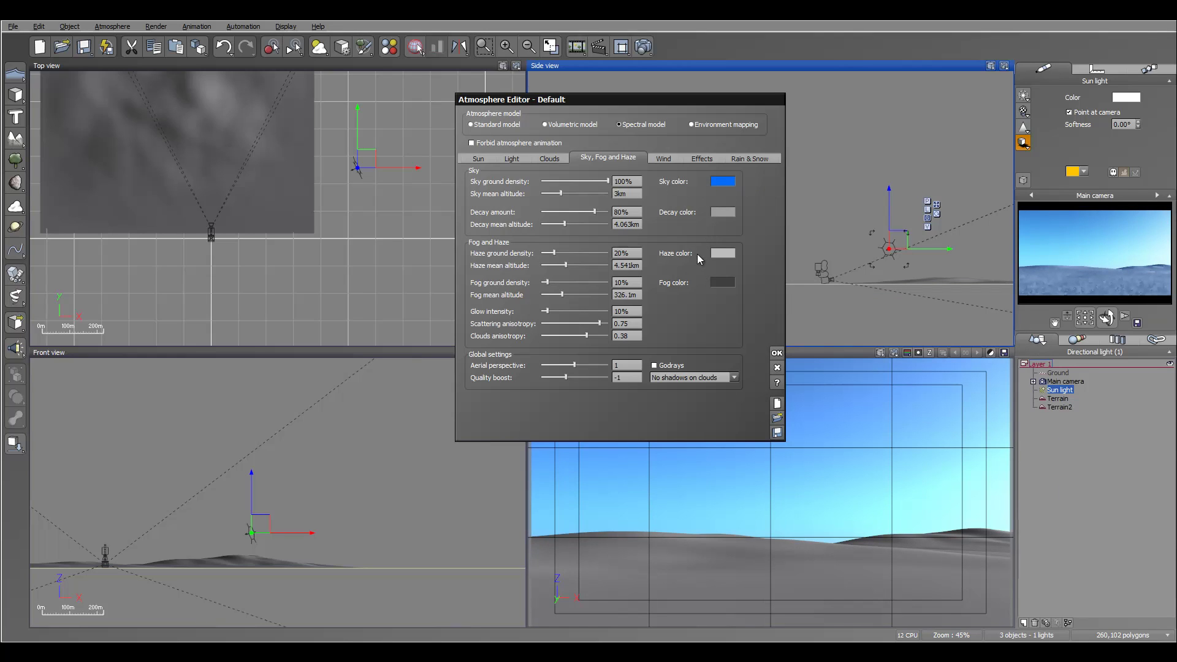
# - Set haze ground density 59%, glow intensity 6%, scattering anisotropy 0.84, and close the editor
pyautogui.moveTo(562, 249); pyautogui.dragTo(587, 250)
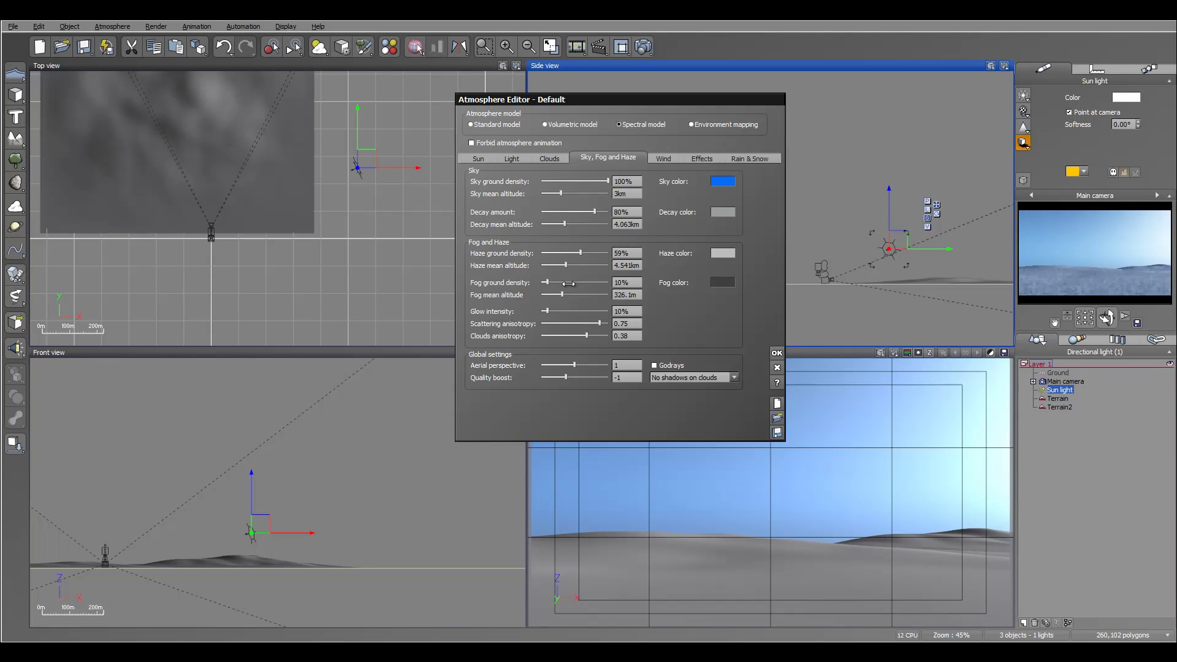
pyautogui.moveTo(601, 321); pyautogui.dragTo(576, 323)
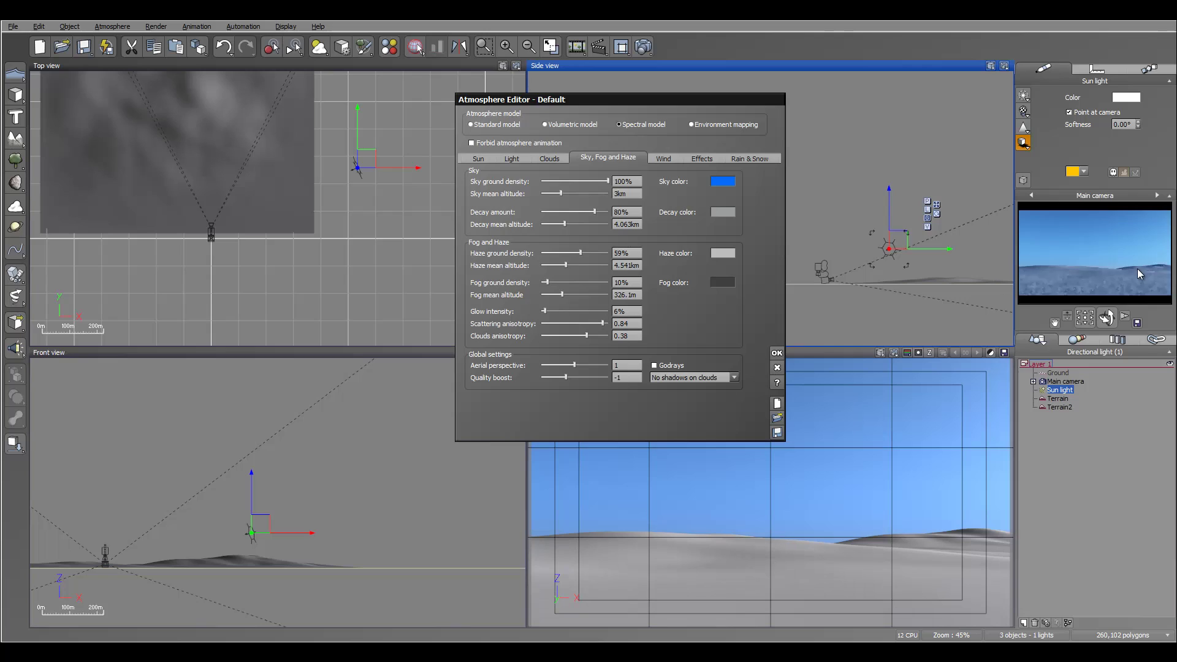
pyautogui.click(776, 354)
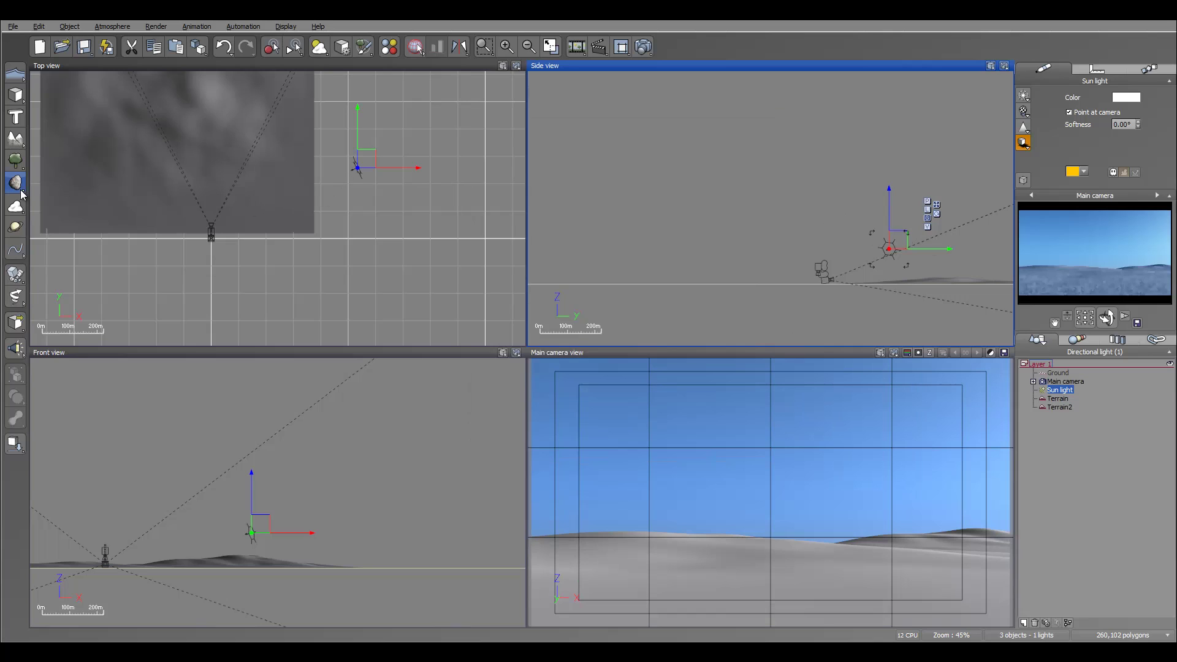
# - Add a quadratic spotlight aligned with the camera, with 32.50° spread and volumetric lighting
pyautogui.click(15, 347)
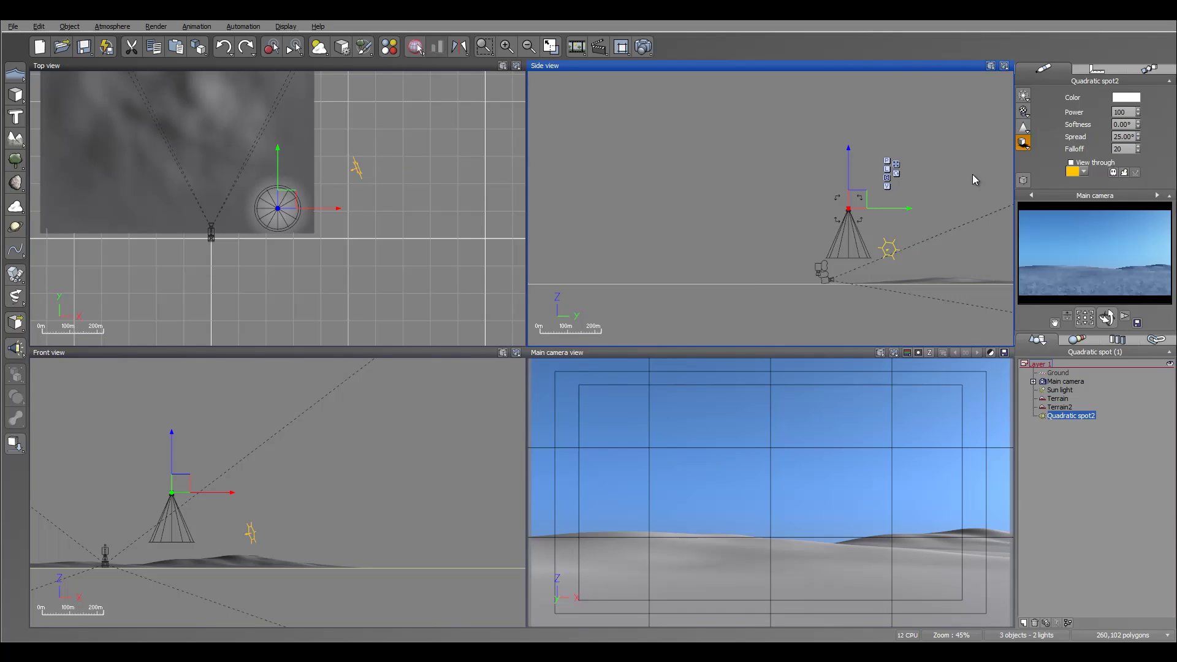
pyautogui.moveTo(864, 222); pyautogui.dragTo(873, 226)
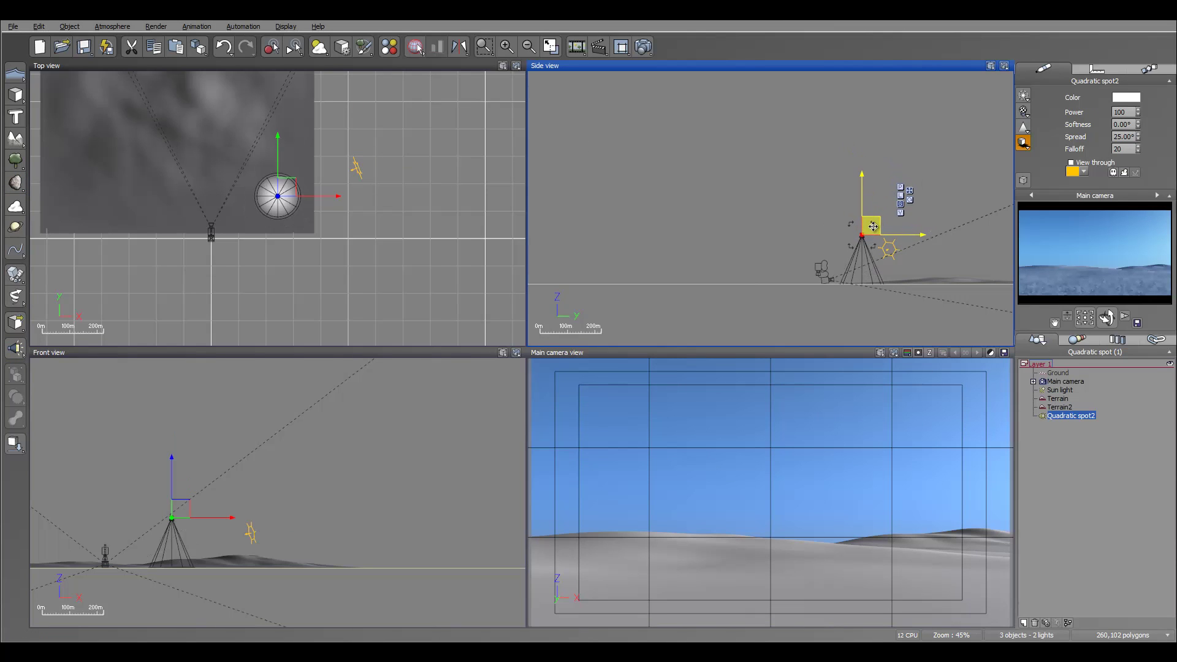
pyautogui.click(261, 188)
pyautogui.moveTo(262, 188); pyautogui.dragTo(226, 187)
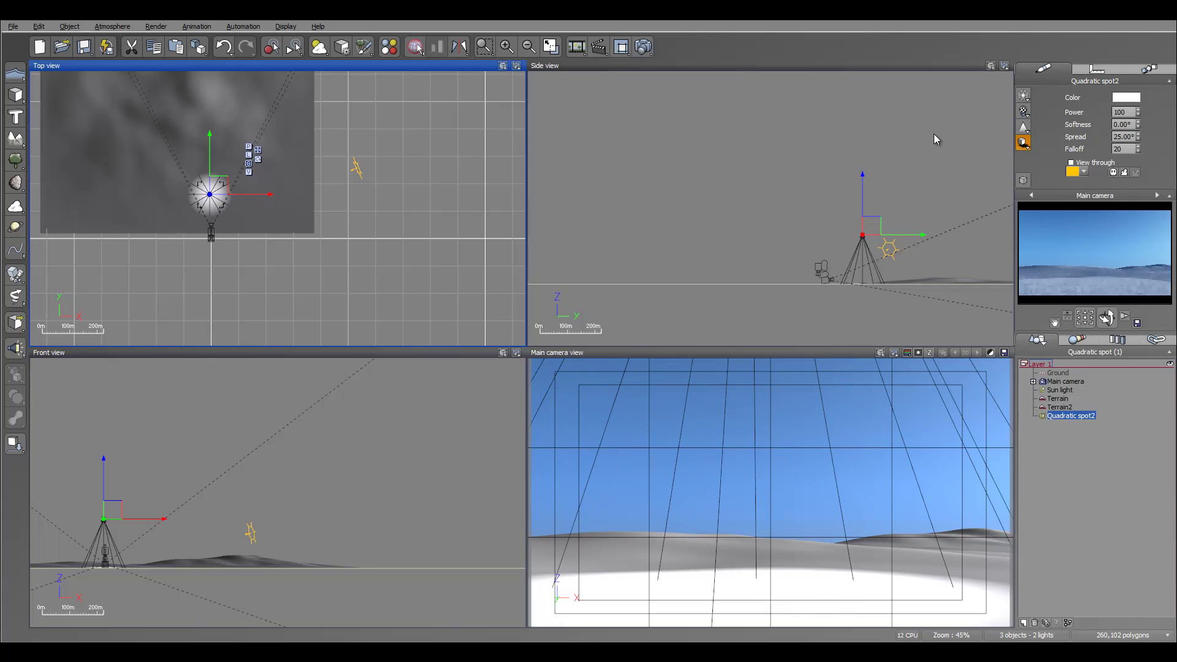
pyautogui.moveTo(1138, 136); pyautogui.dragTo(1138, 129)
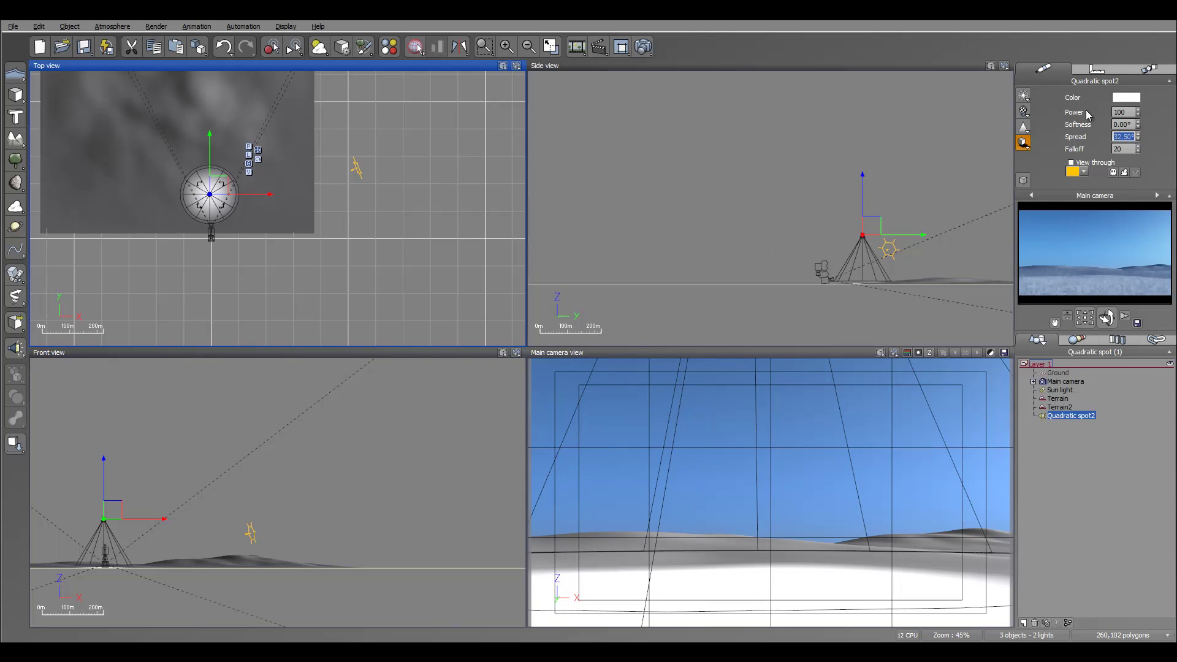
pyautogui.click(1025, 130)
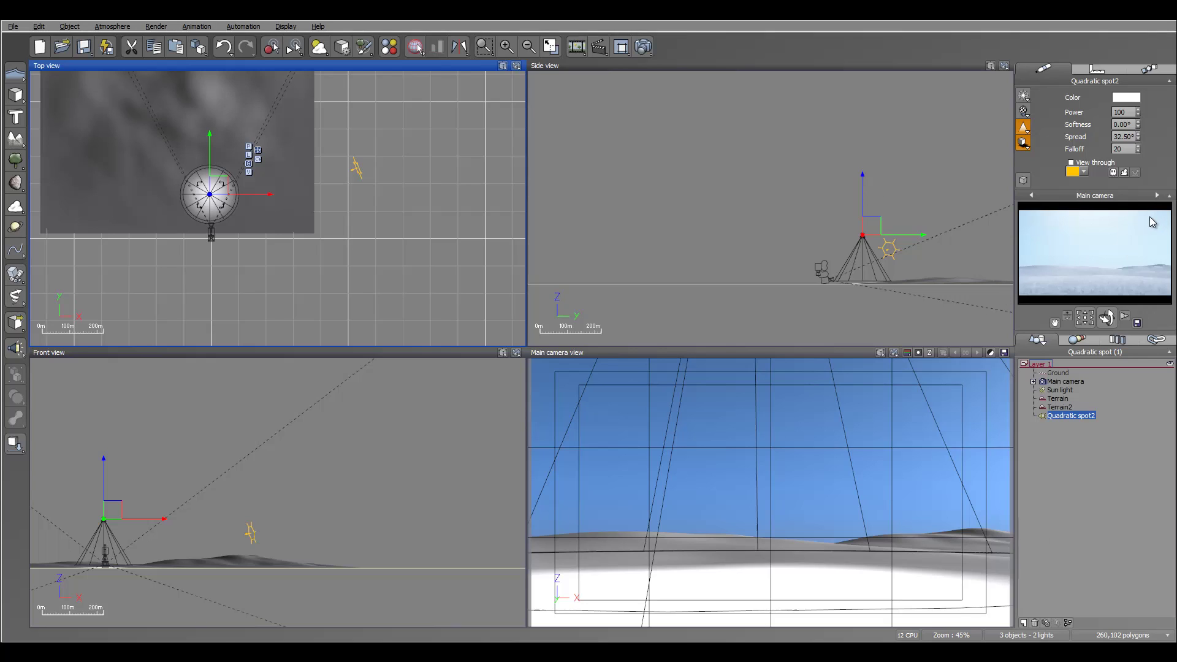
# - Show smoke or dust in the spotlight's volumetric beam and render a test image
pyautogui.click(1023, 129)
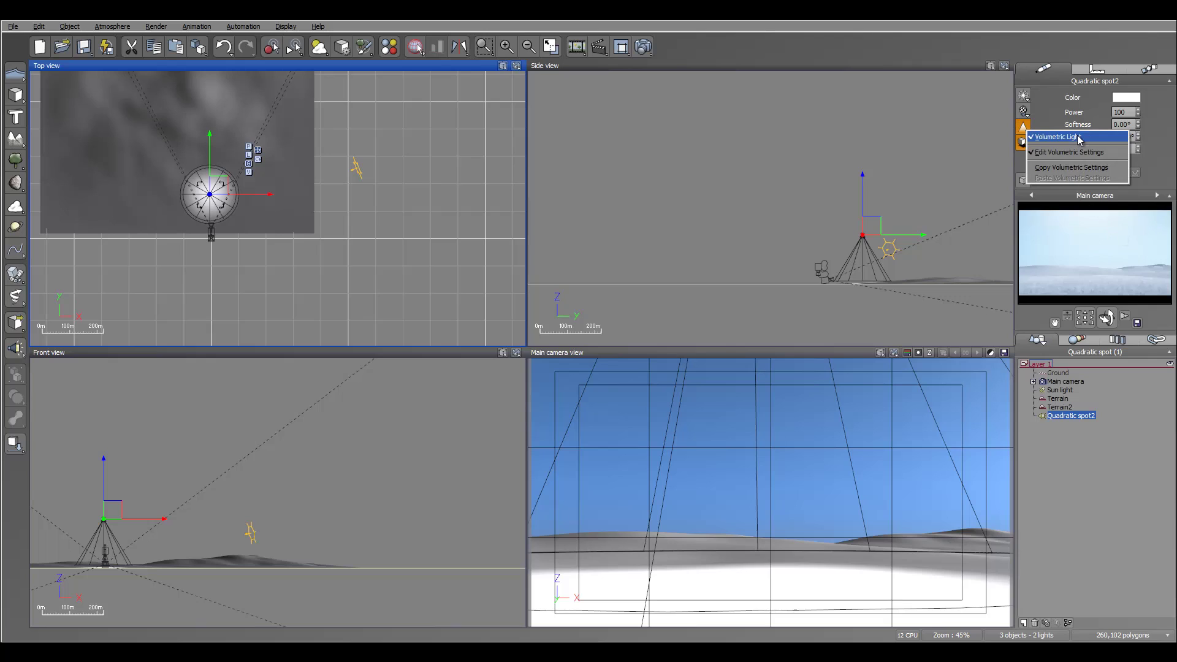
pyautogui.click(1075, 153)
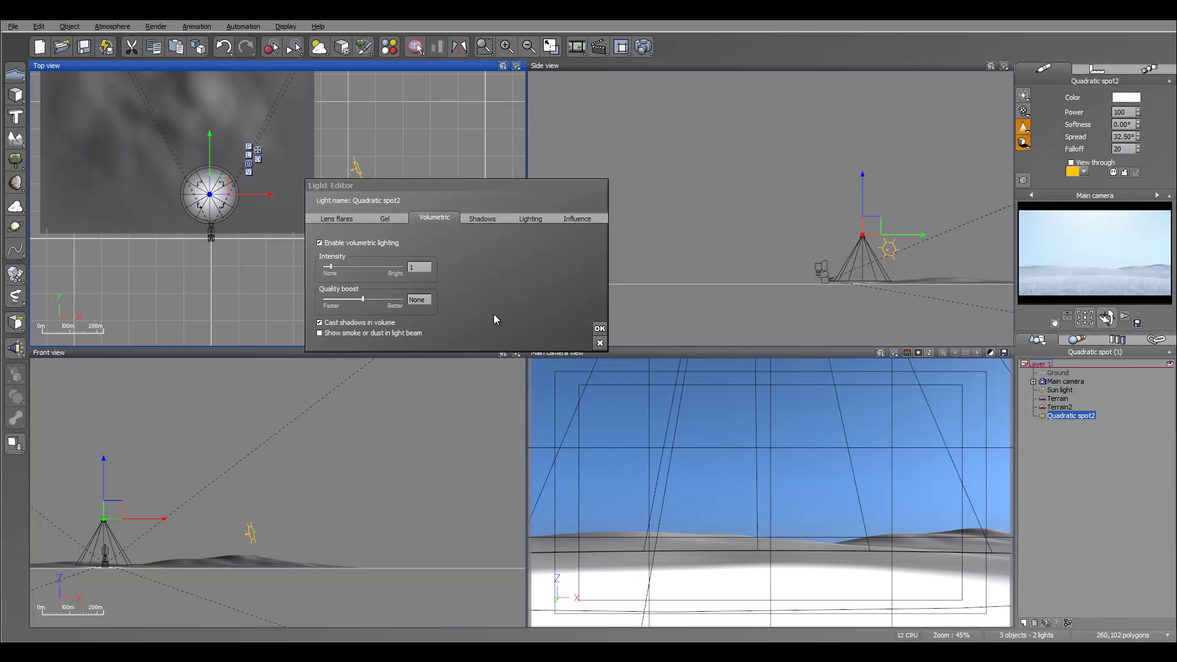
pyautogui.click(319, 334)
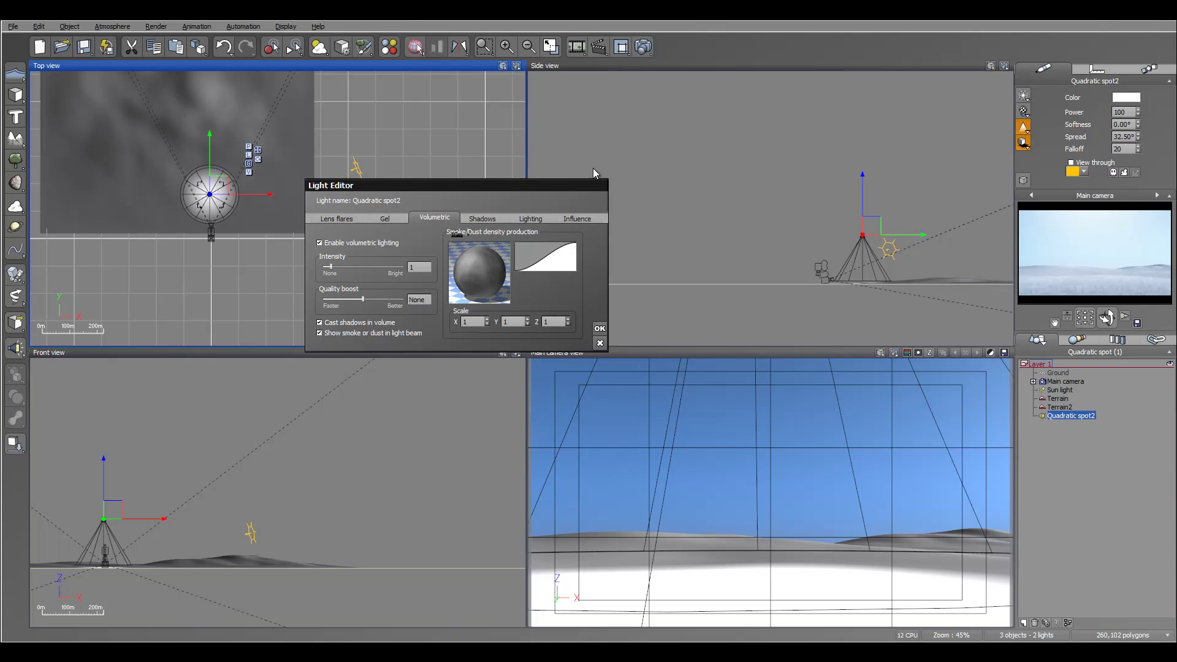
pyautogui.click(642, 53)
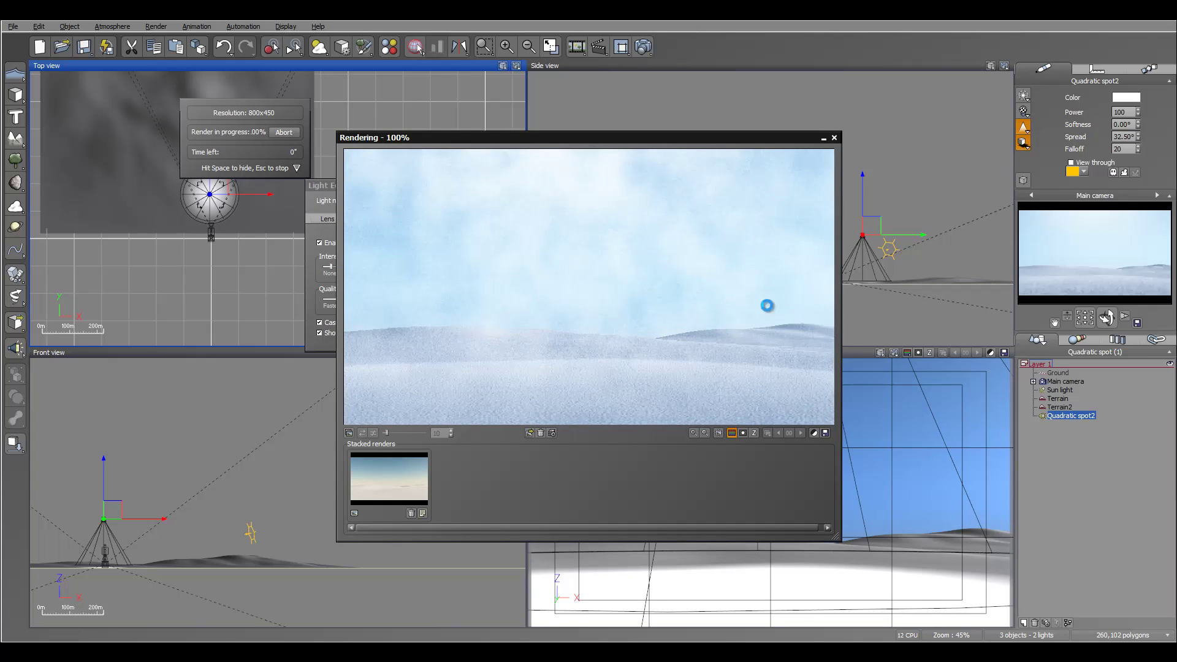
pyautogui.click(773, 433)
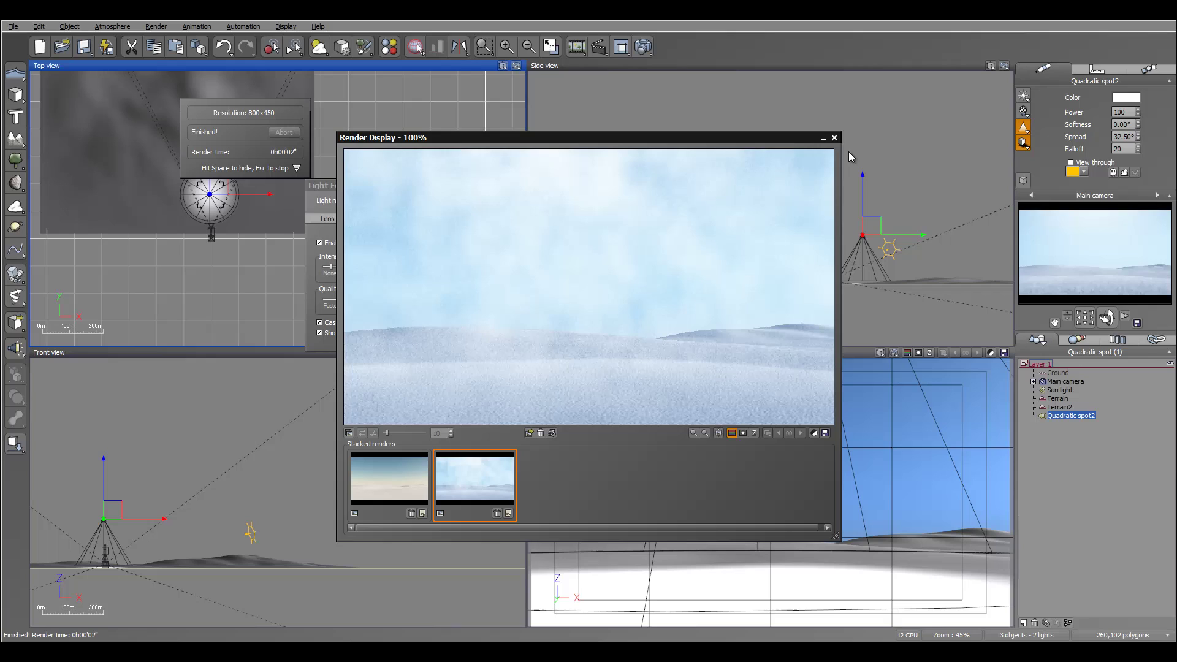
pyautogui.click(833, 138)
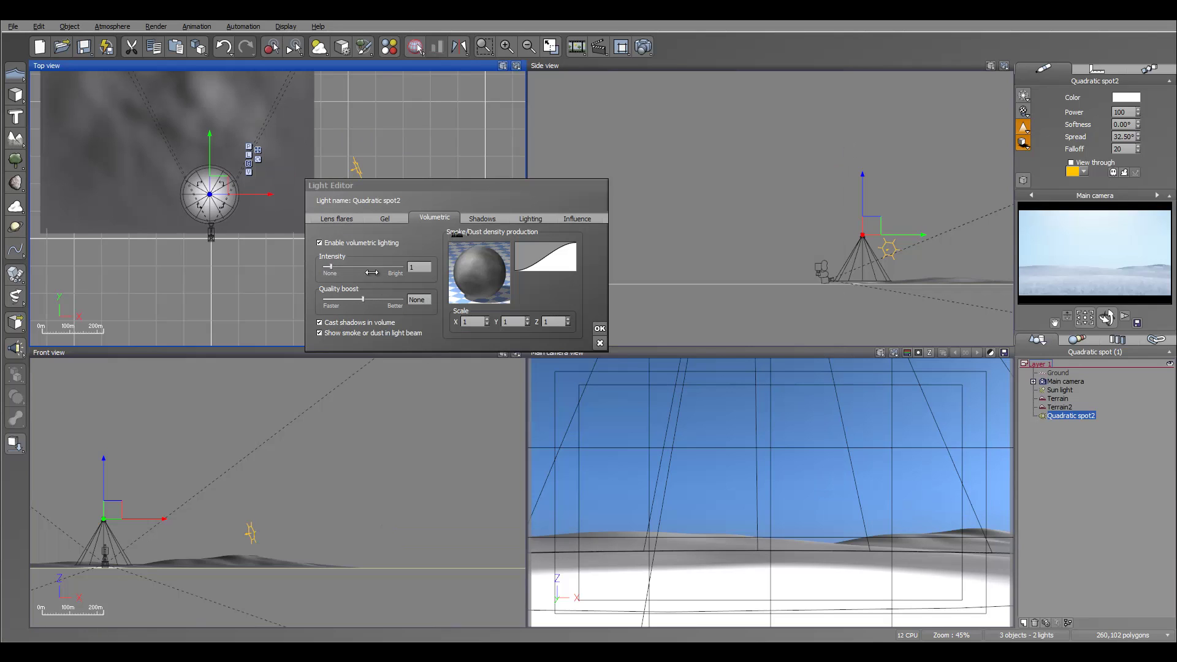
# - Lower the volumetric quality boost to -4 and render again
pyautogui.moveTo(329, 299)
pyautogui.mouseDown()
pyautogui.moveTo(364, 301)
pyautogui.moveTo(323, 300)
pyautogui.mouseUp()
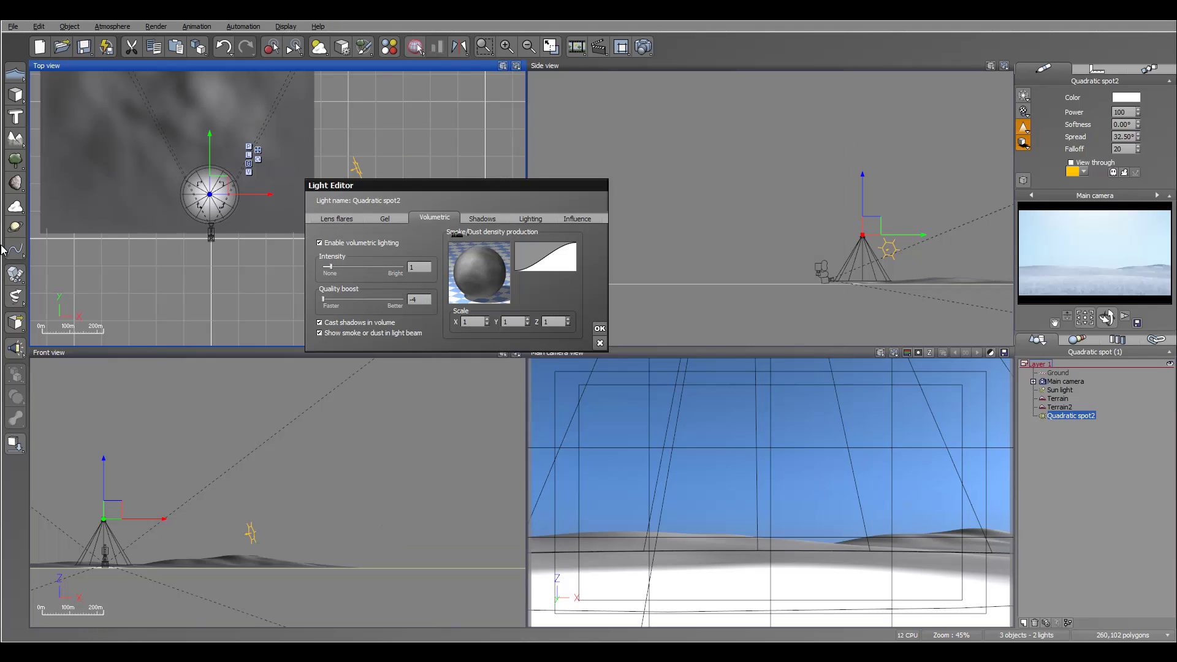
pyautogui.click(643, 46)
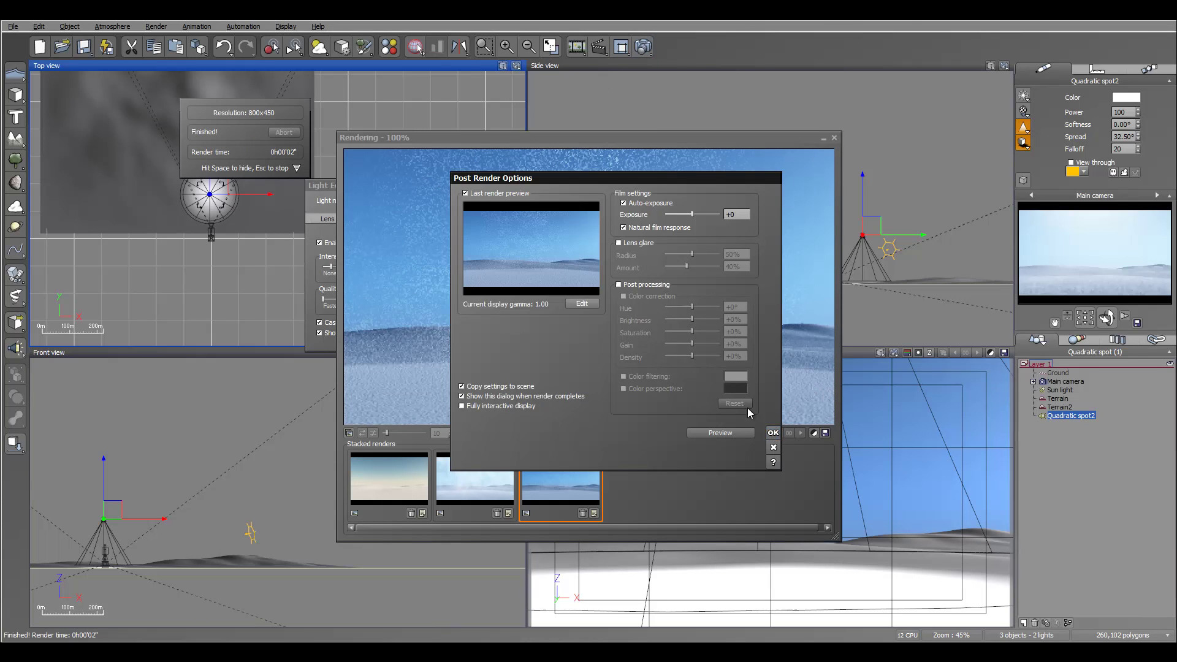
pyautogui.click(773, 433)
pyautogui.click(834, 137)
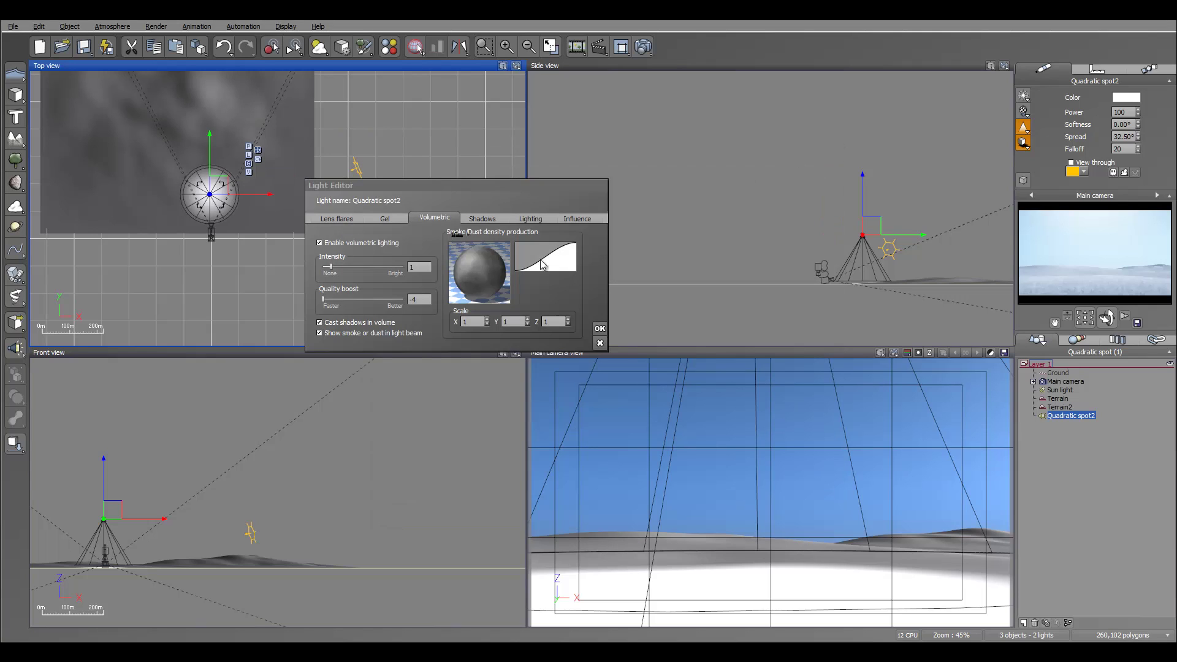
# - Set the smoke density function's Basic Repeater wavelength to 1, 1, 1
pyautogui.rightClick(481, 273)
pyautogui.click(509, 278)
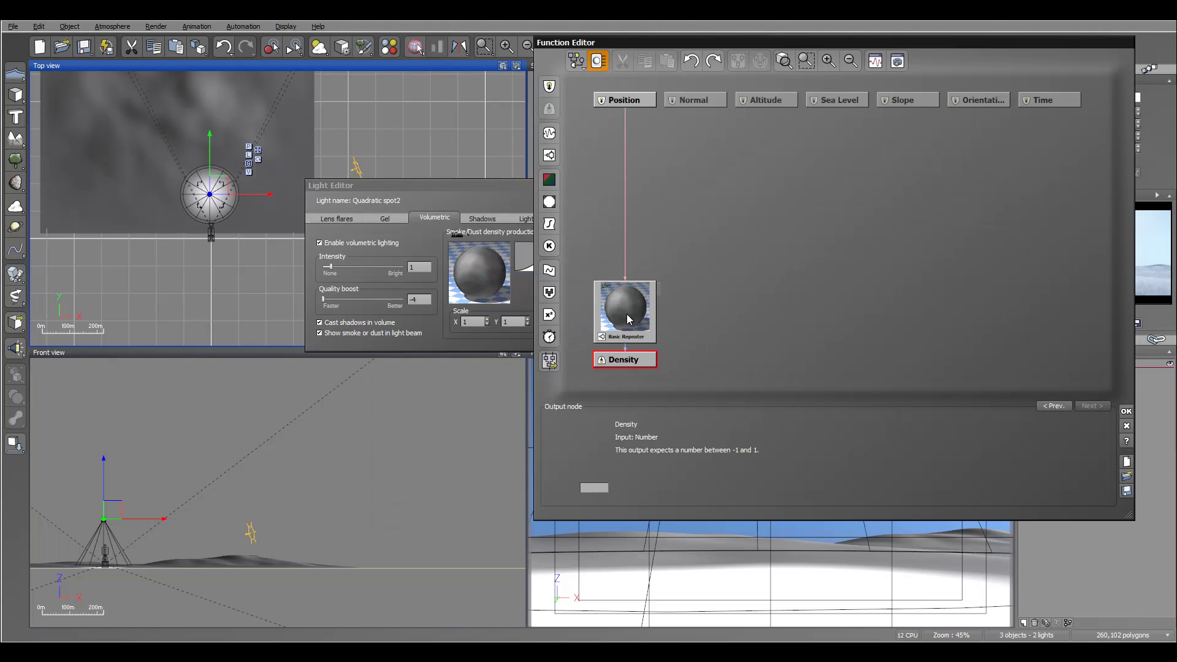
pyautogui.moveTo(628, 318); pyautogui.dragTo(592, 199)
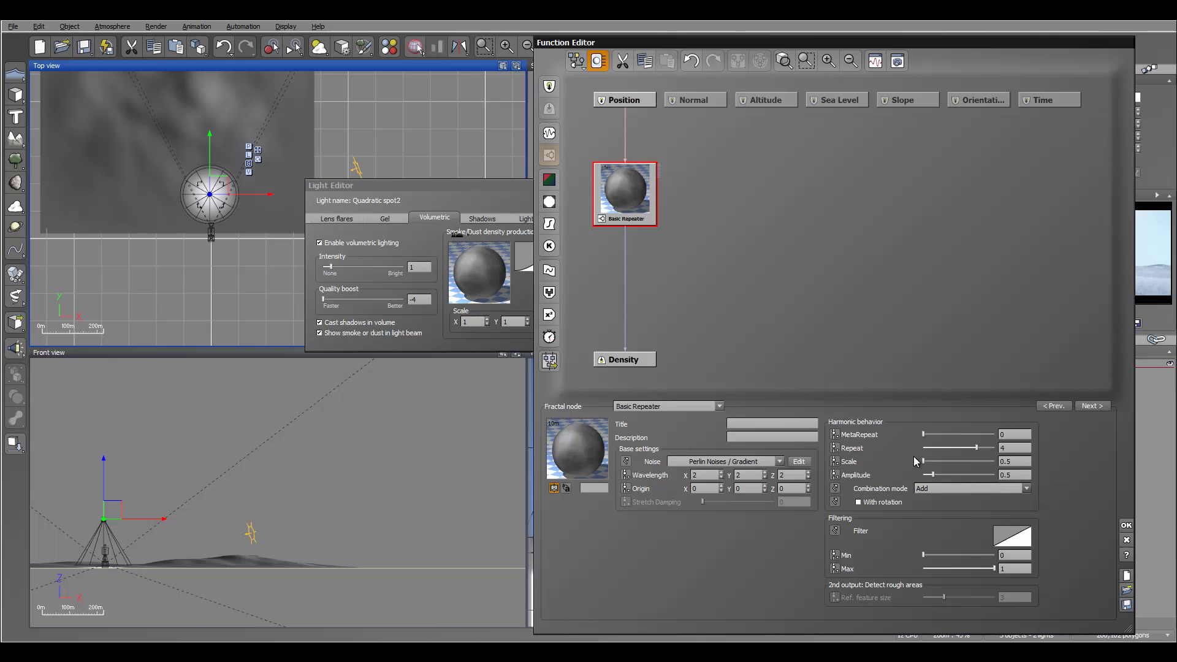
pyautogui.doubleClick(705, 475)
pyautogui.write('1')
pyautogui.press('Tab')
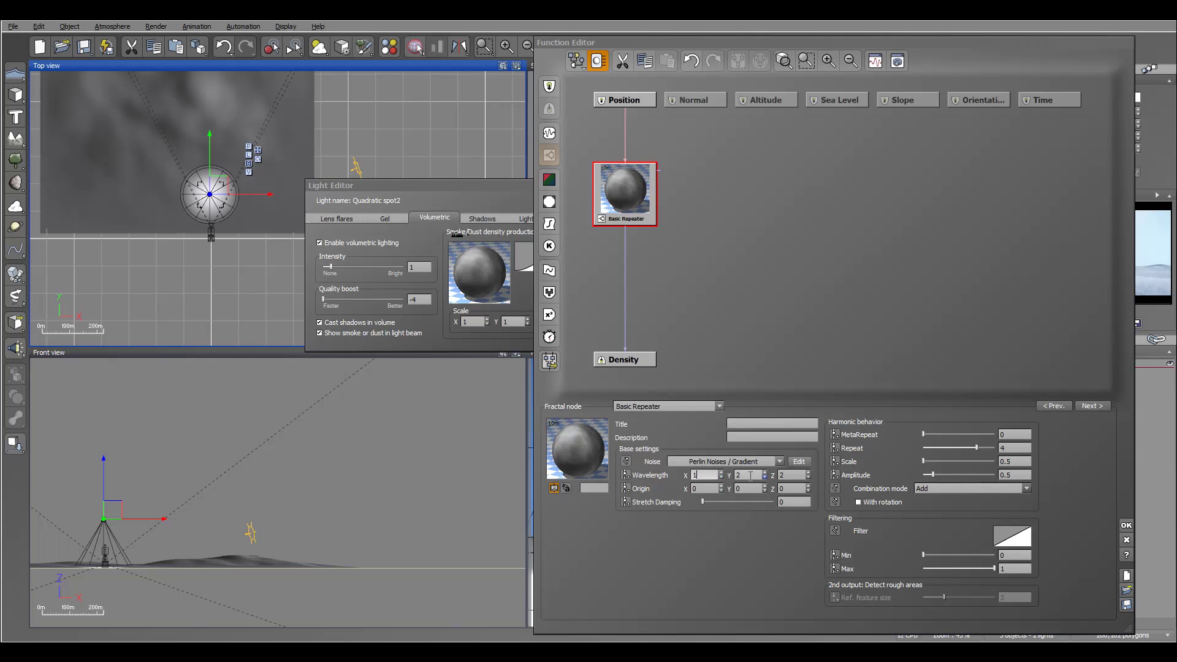
pyautogui.write('1')
pyautogui.press('Tab')
pyautogui.write('1')
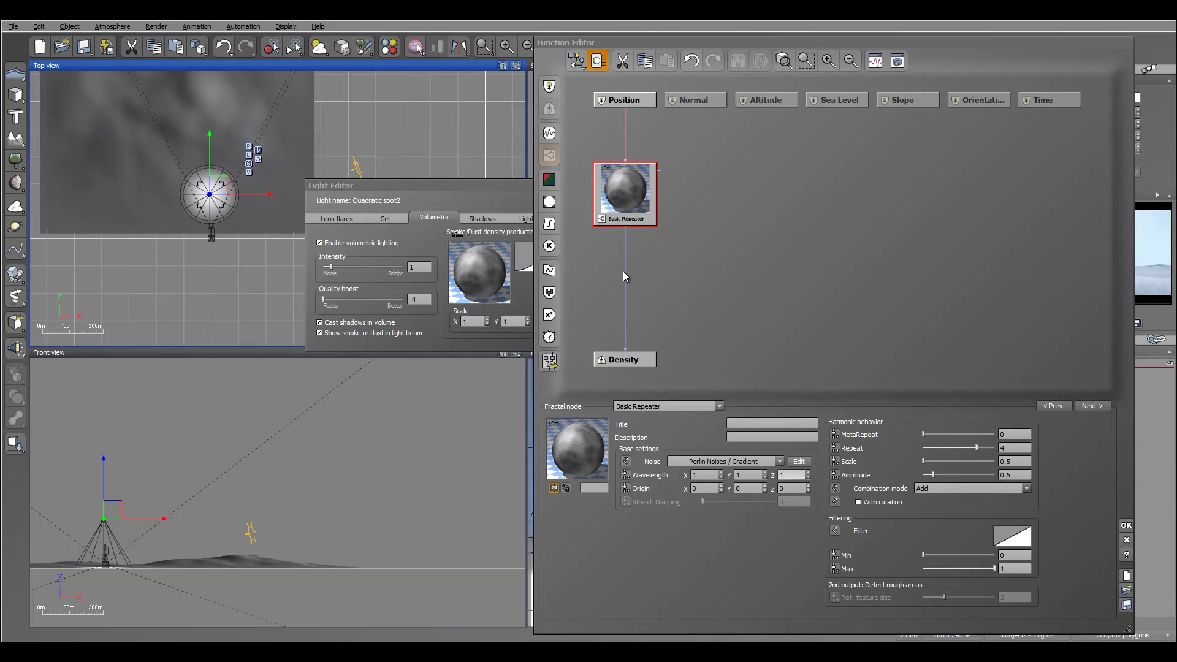
# - Insert a Filter node before Density, with its curve low near x 0.37 and high near 0.82
pyautogui.click(624, 276)
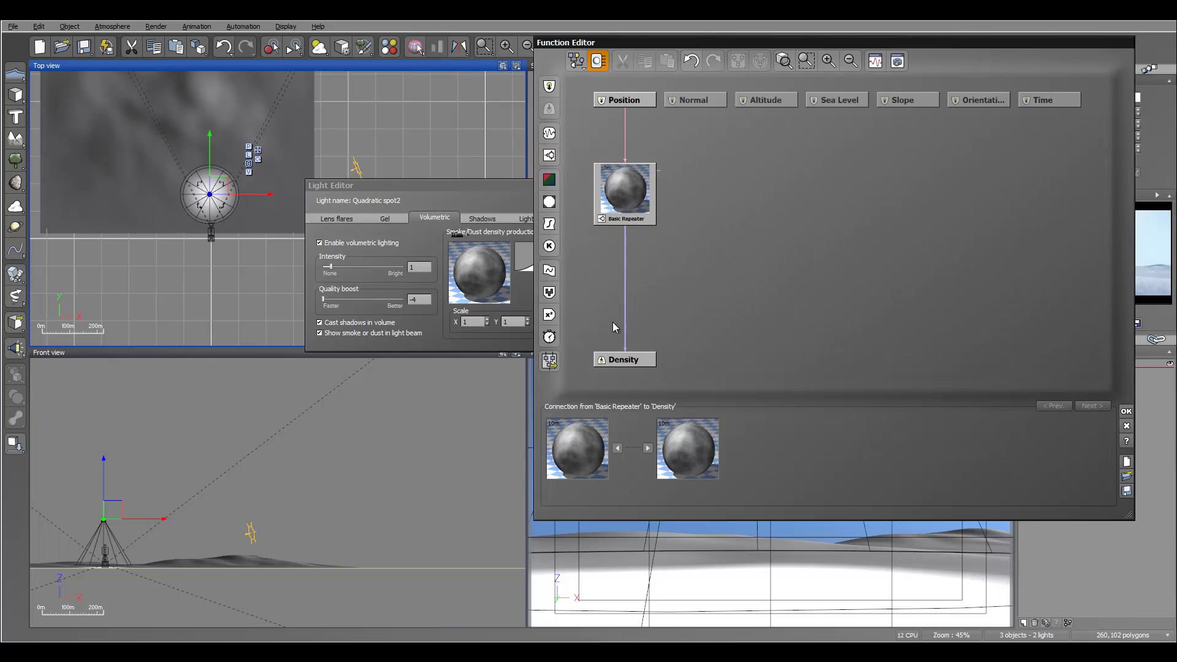
pyautogui.click(549, 224)
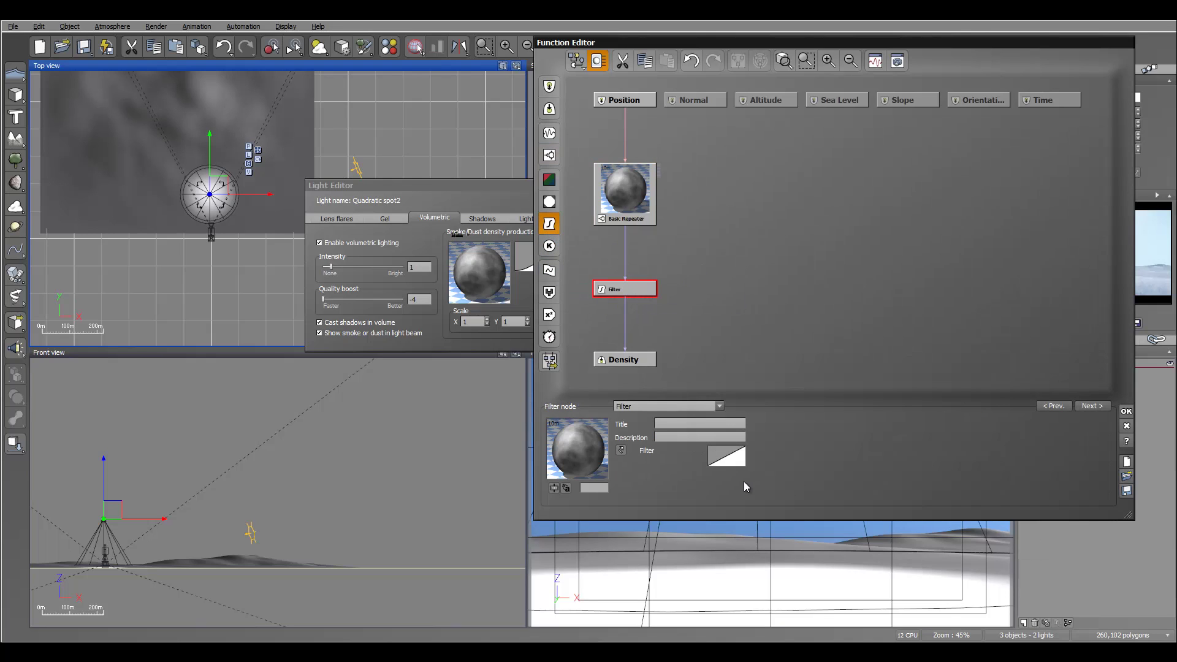
pyautogui.rightClick(731, 459)
pyautogui.click(739, 461)
pyautogui.moveTo(780, 277); pyautogui.dragTo(822, 391)
pyautogui.moveTo(927, 205); pyautogui.dragTo(929, 148)
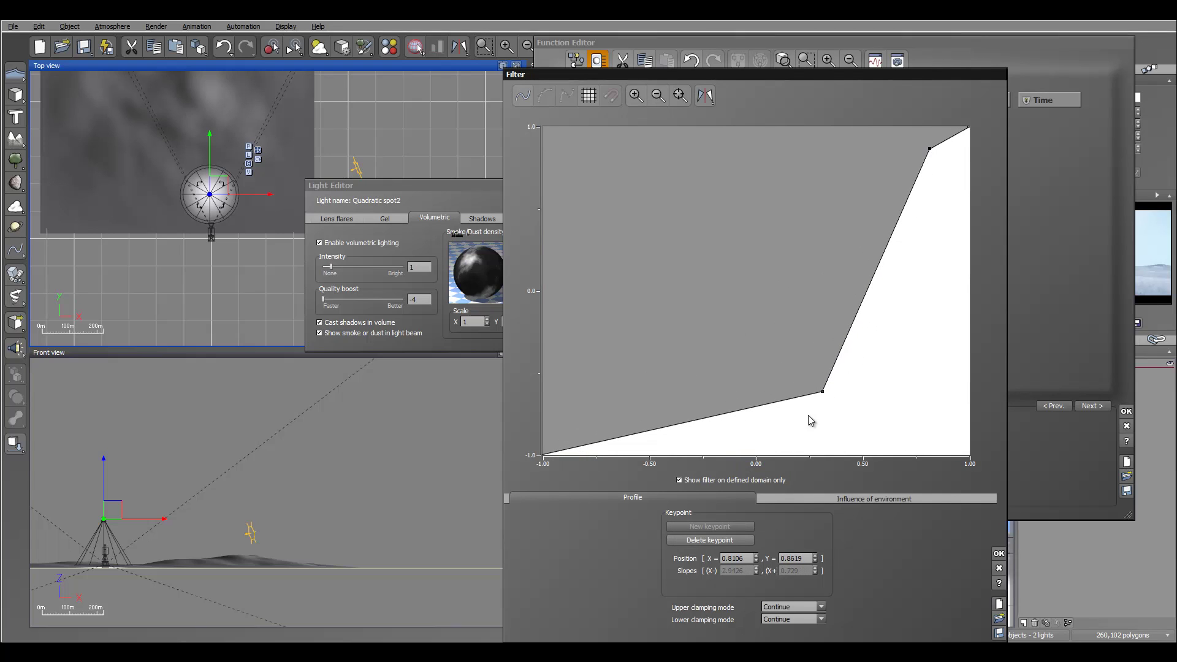
pyautogui.moveTo(821, 392); pyautogui.dragTo(836, 391)
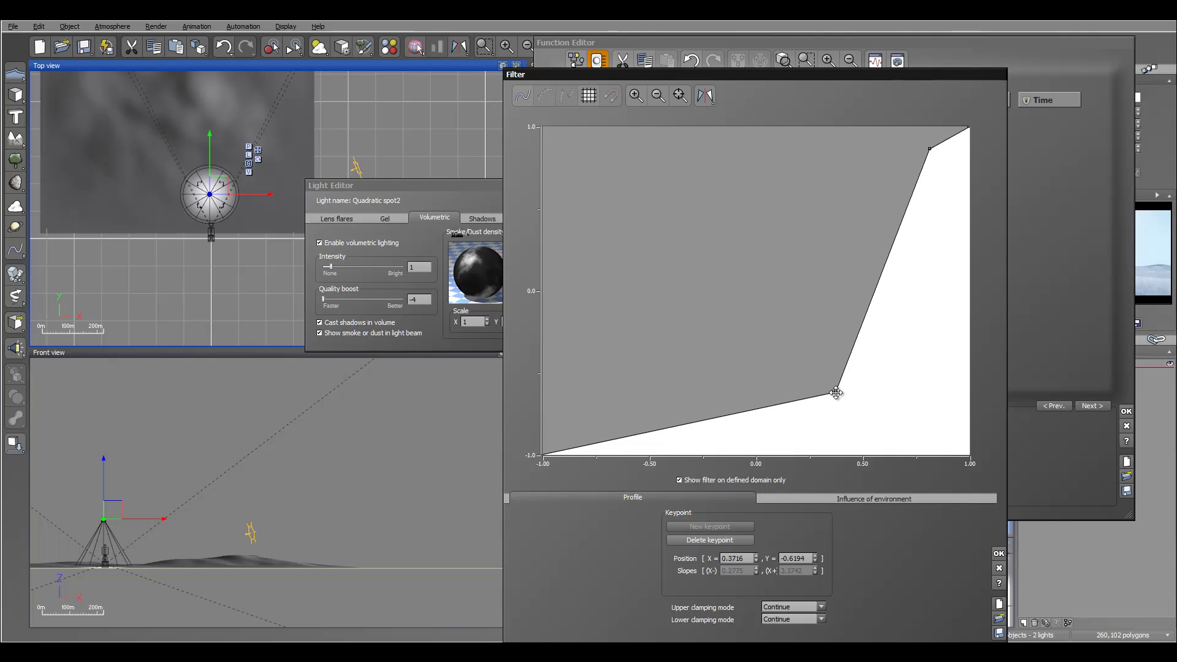
pyautogui.click(998, 553)
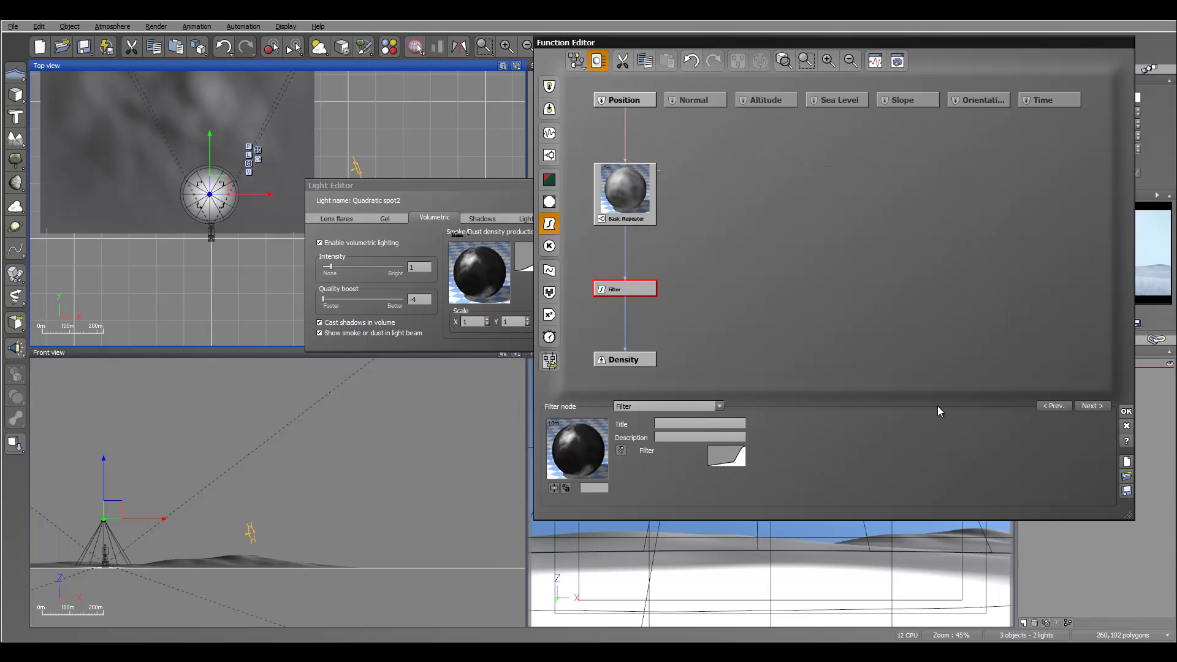
pyautogui.click(1126, 411)
# - Set the density scale to 0.2 and render to preview the snow
pyautogui.doubleClick(473, 321)
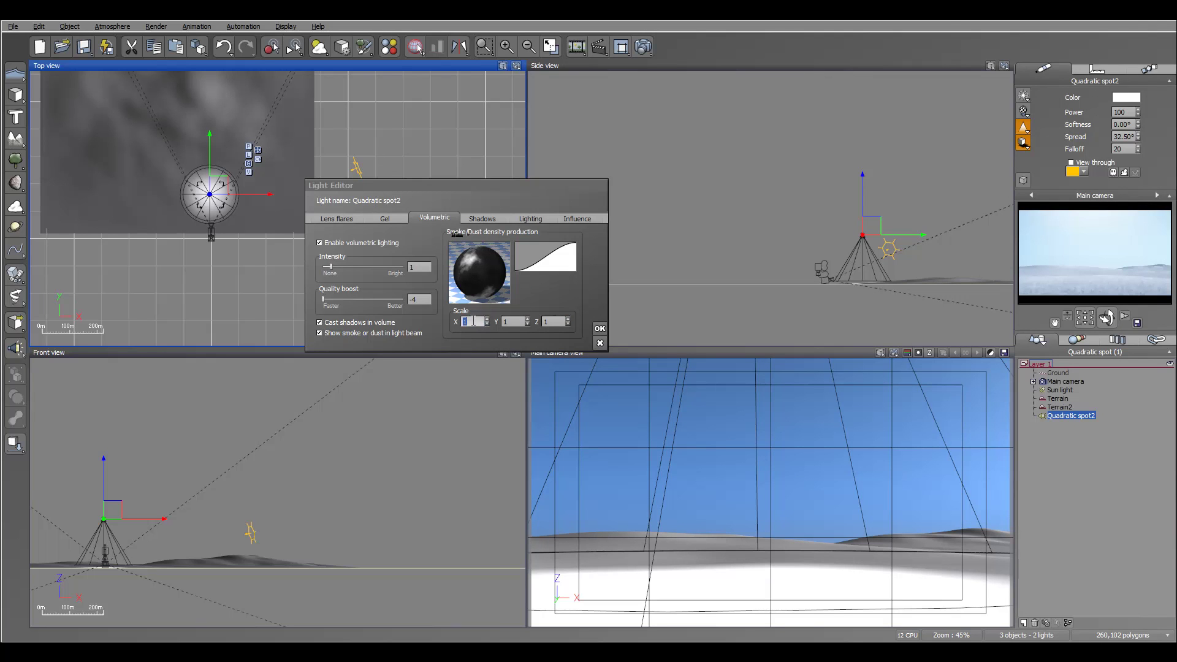
pyautogui.write('0.2')
pyautogui.doubleClick(513, 322)
pyautogui.write('.2')
pyautogui.doubleClick(553, 321)
pyautogui.click(653, 46)
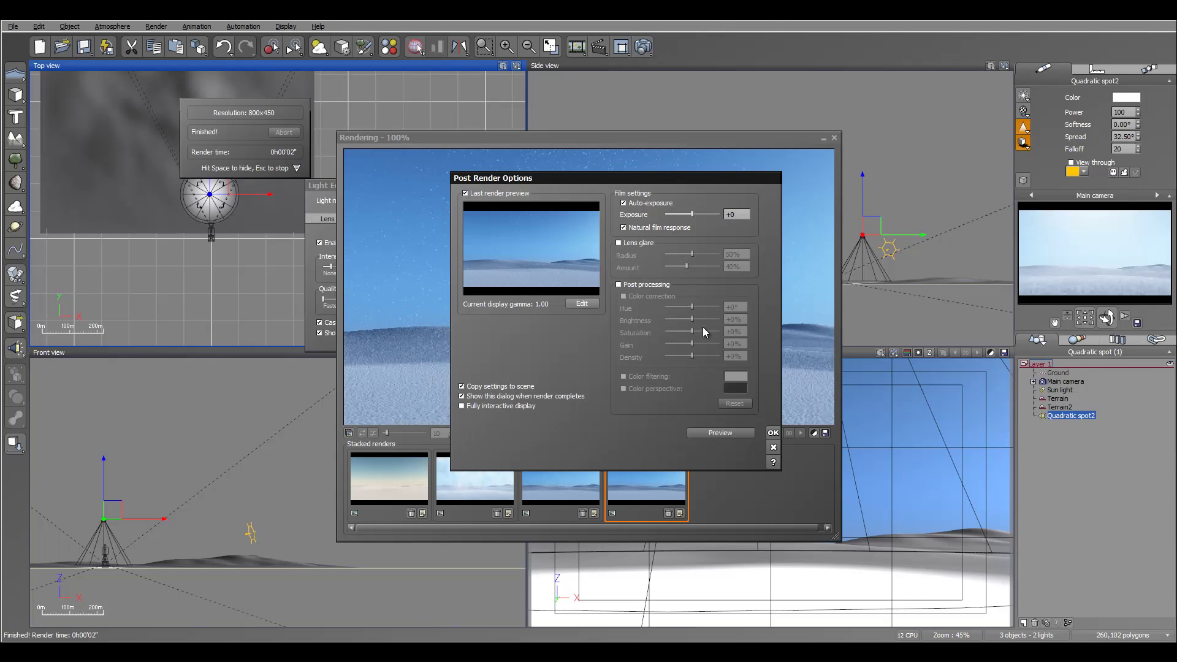
pyautogui.click(772, 433)
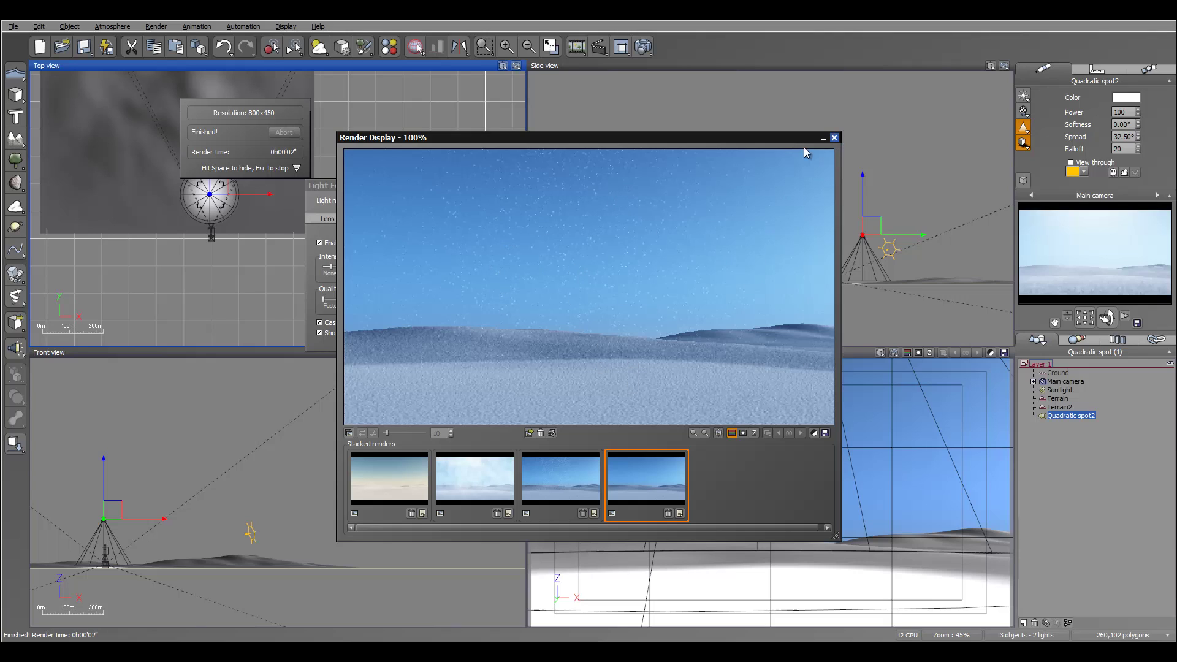
pyautogui.click(835, 139)
# - Reset the density scale to 1, 1, 1 and render the scene again
pyautogui.doubleClick(480, 325)
pyautogui.write('1')
pyautogui.press('Tab')
pyautogui.write('1')
pyautogui.press('Tab')
pyautogui.write('1')
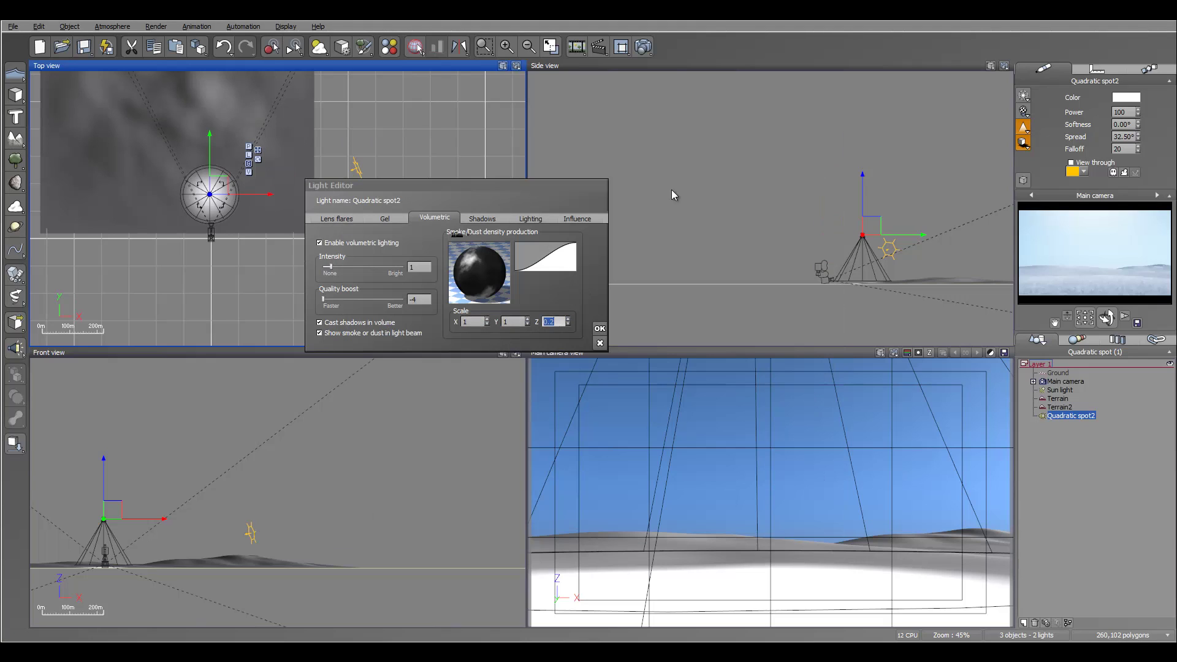
pyautogui.click(643, 46)
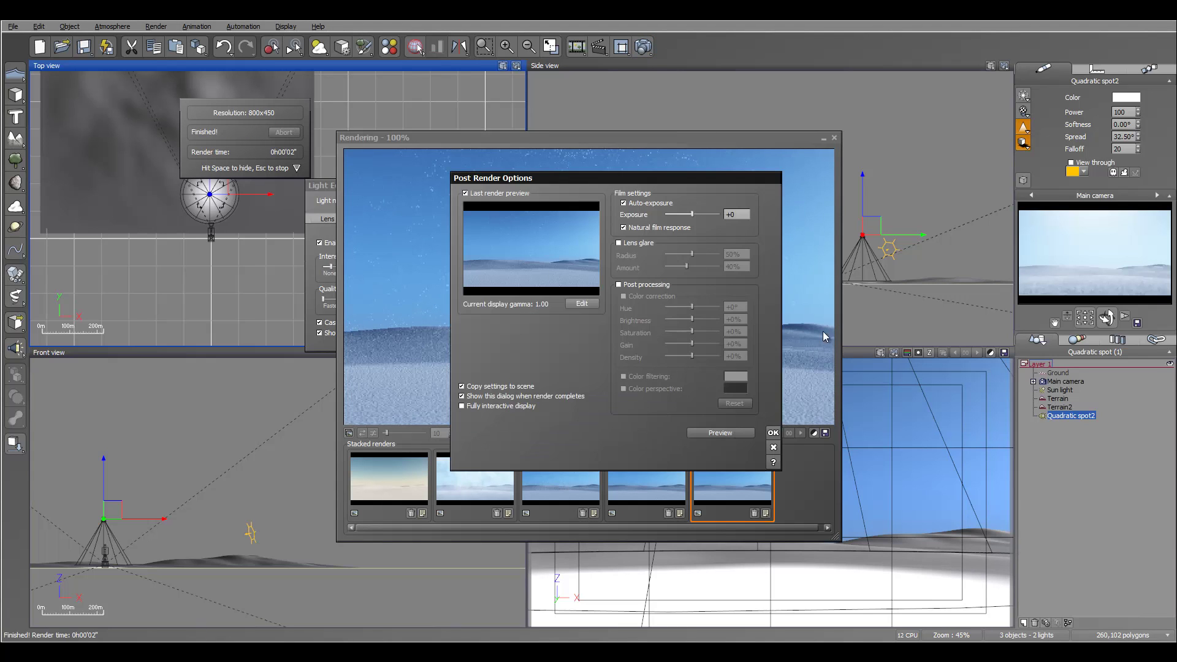
pyautogui.click(773, 432)
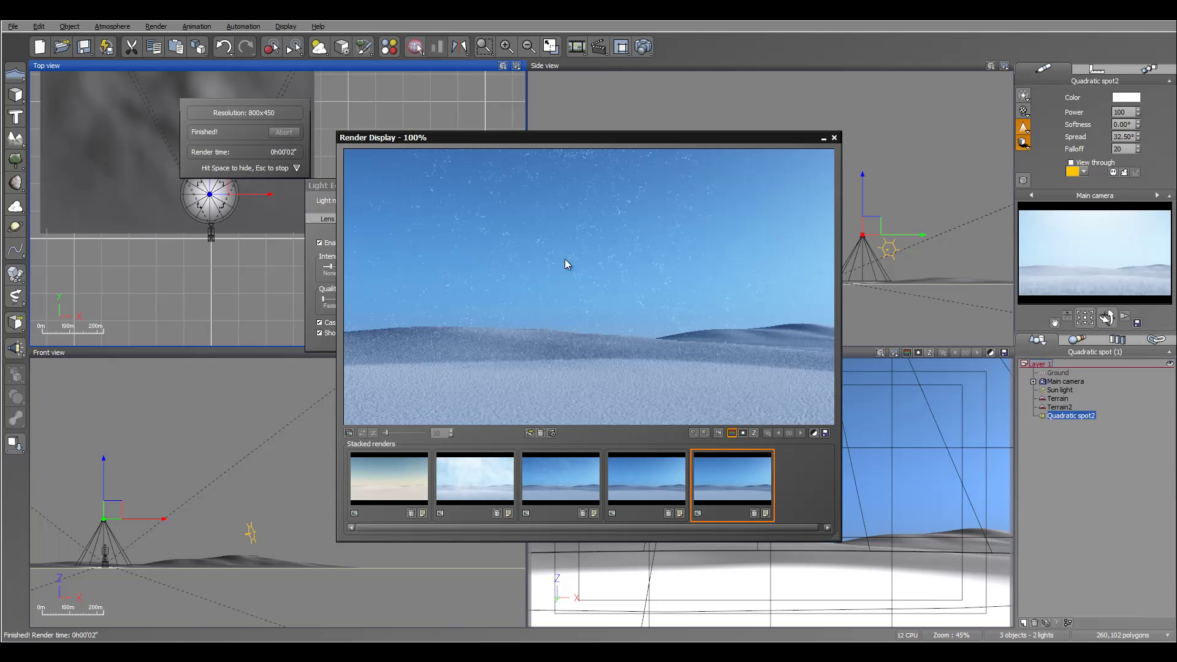
# - Reshape the Filter curve: lower keypoint to -0.1966/-0.694, new keypoint at 0.6298/0.8993
pyautogui.click(834, 138)
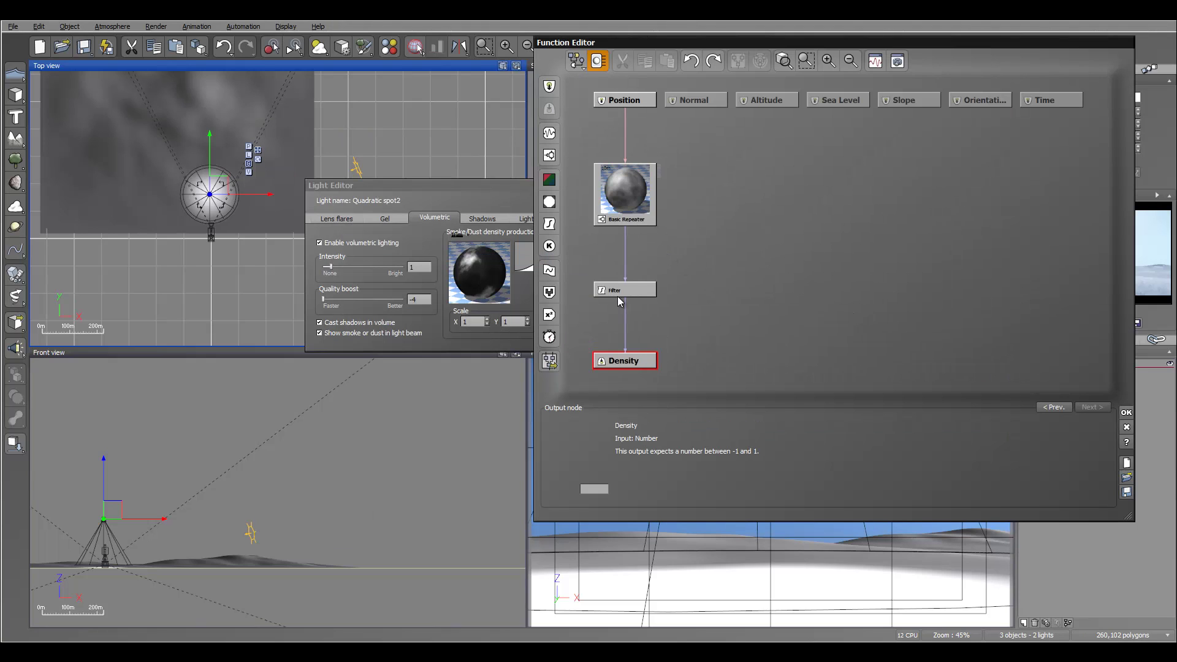
pyautogui.click(620, 293)
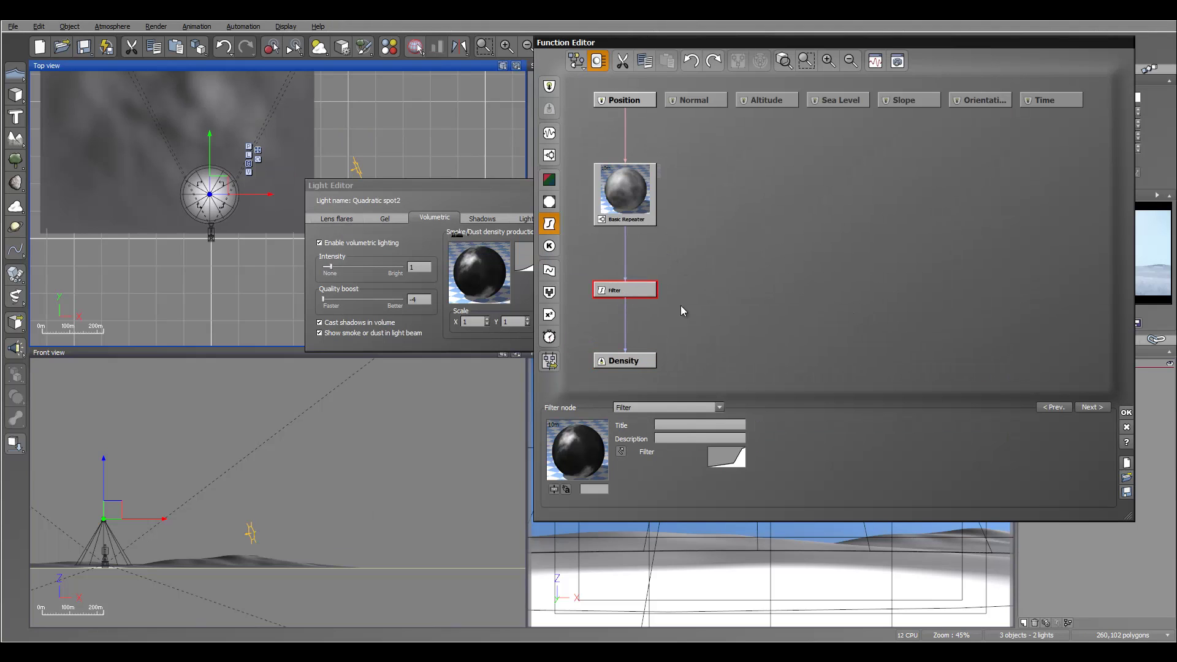
pyautogui.click(721, 452)
pyautogui.click(736, 456)
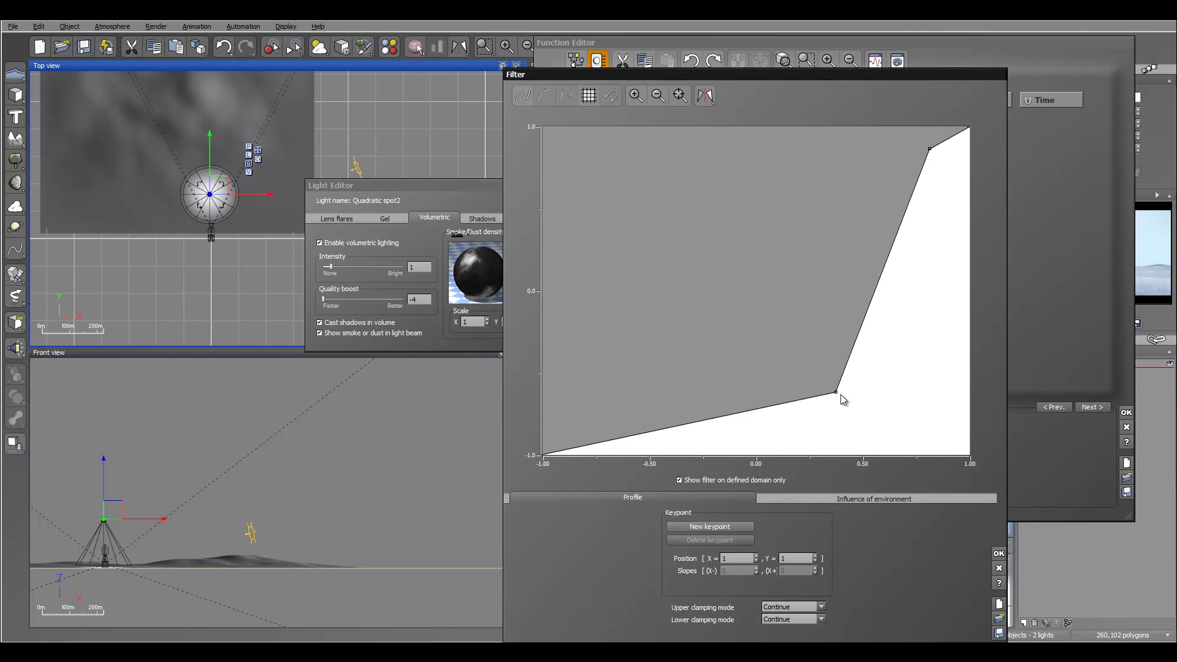
pyautogui.moveTo(835, 393); pyautogui.dragTo(715, 404)
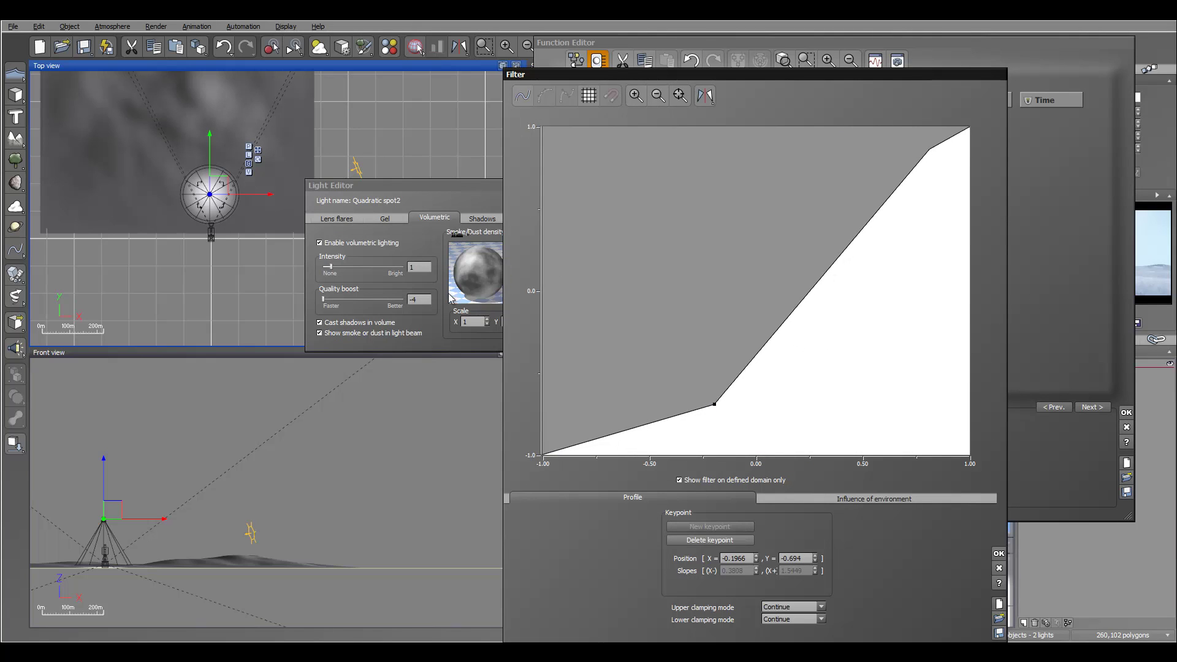
pyautogui.moveTo(930, 150); pyautogui.dragTo(890, 142)
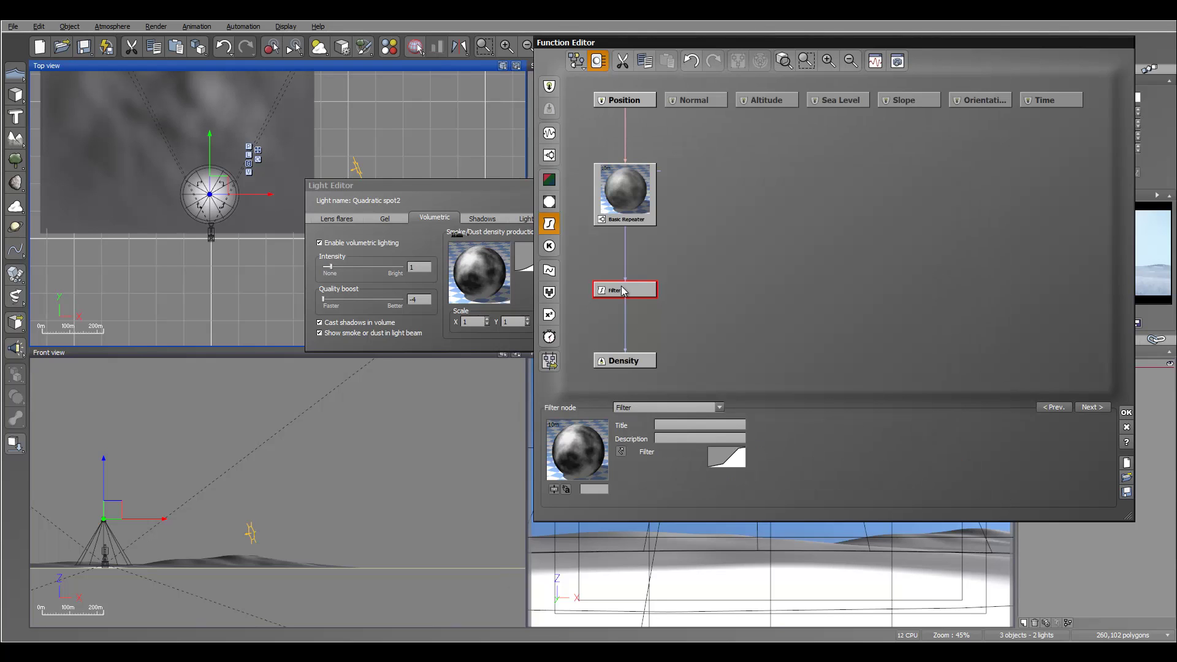
pyautogui.click(998, 553)
pyautogui.click(1130, 415)
# - Render the scene to check the denser snowflakes, then close the render
pyautogui.click(643, 47)
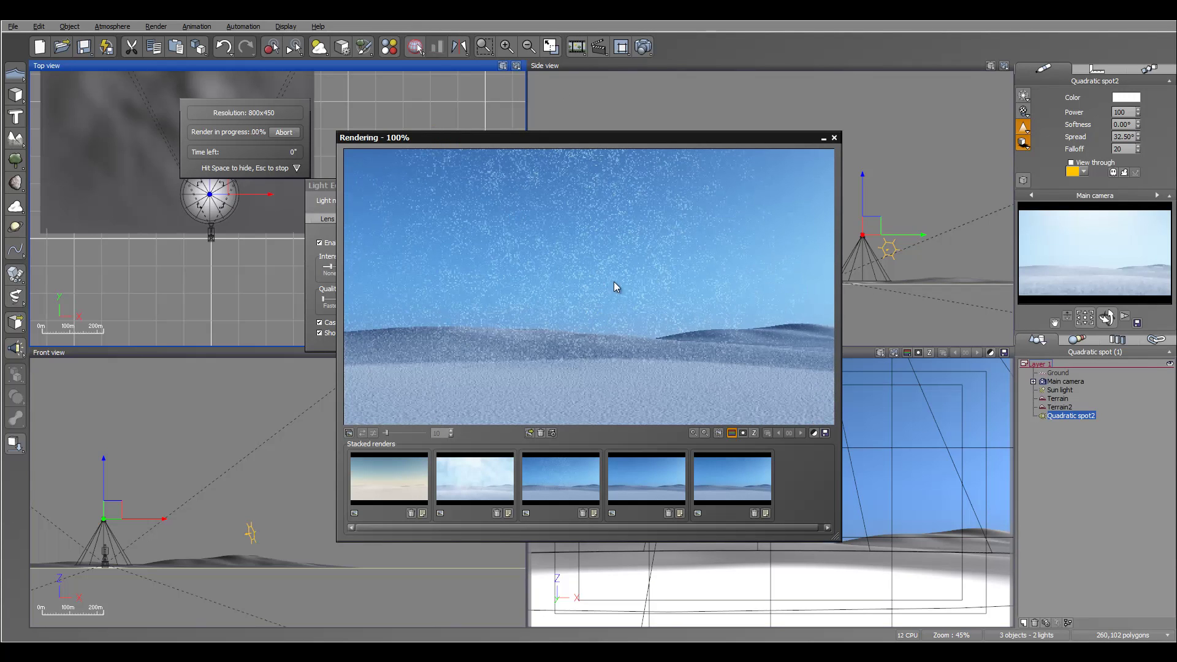
pyautogui.click(773, 433)
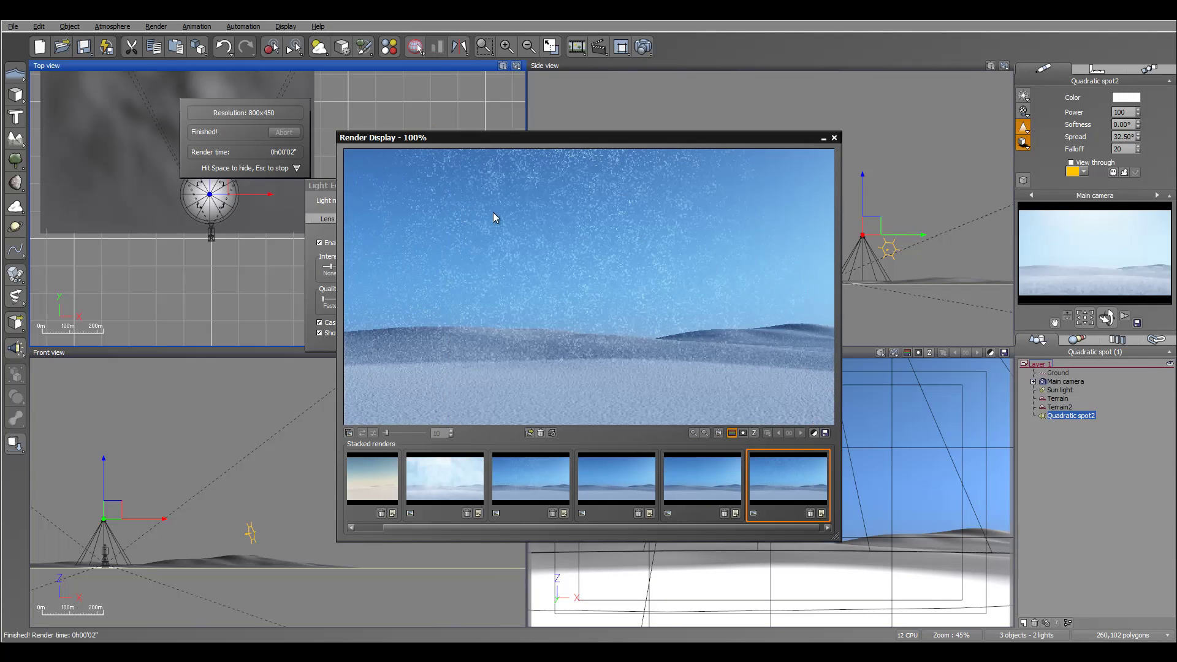
pyautogui.click(834, 138)
# - Raise the volumetric intensity to 2.91, render the denser snow, and nudge the spotlight in Top view
pyautogui.moveTo(334, 265); pyautogui.dragTo(346, 263)
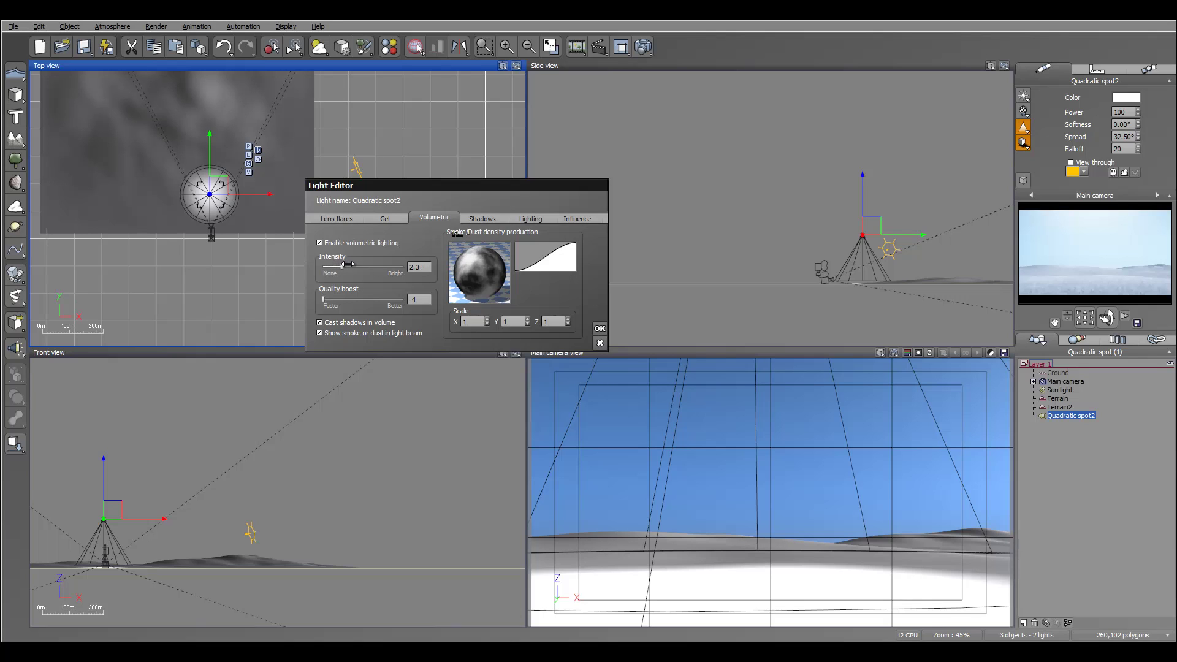
pyautogui.click(643, 46)
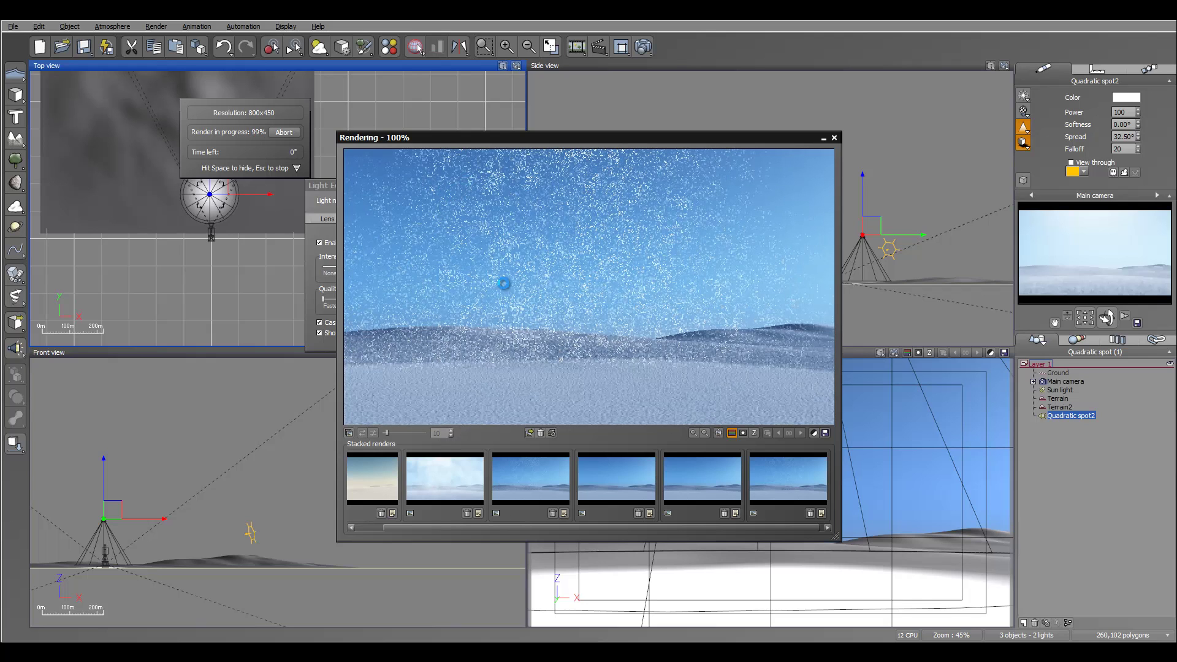
pyautogui.click(773, 433)
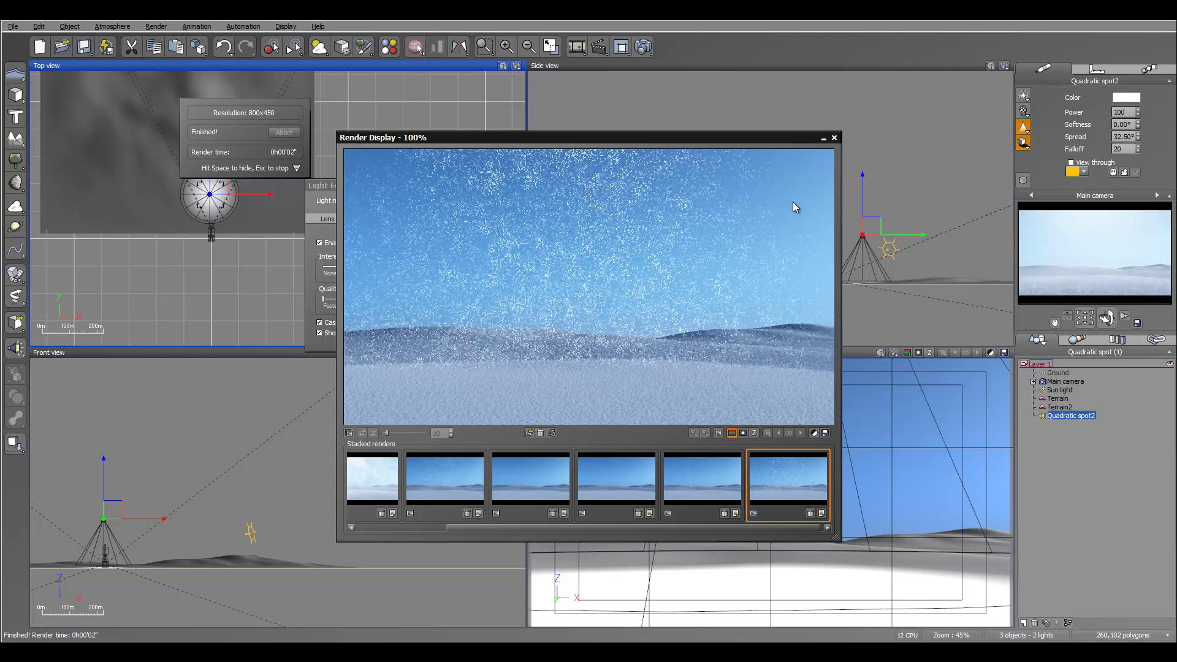
pyautogui.click(834, 139)
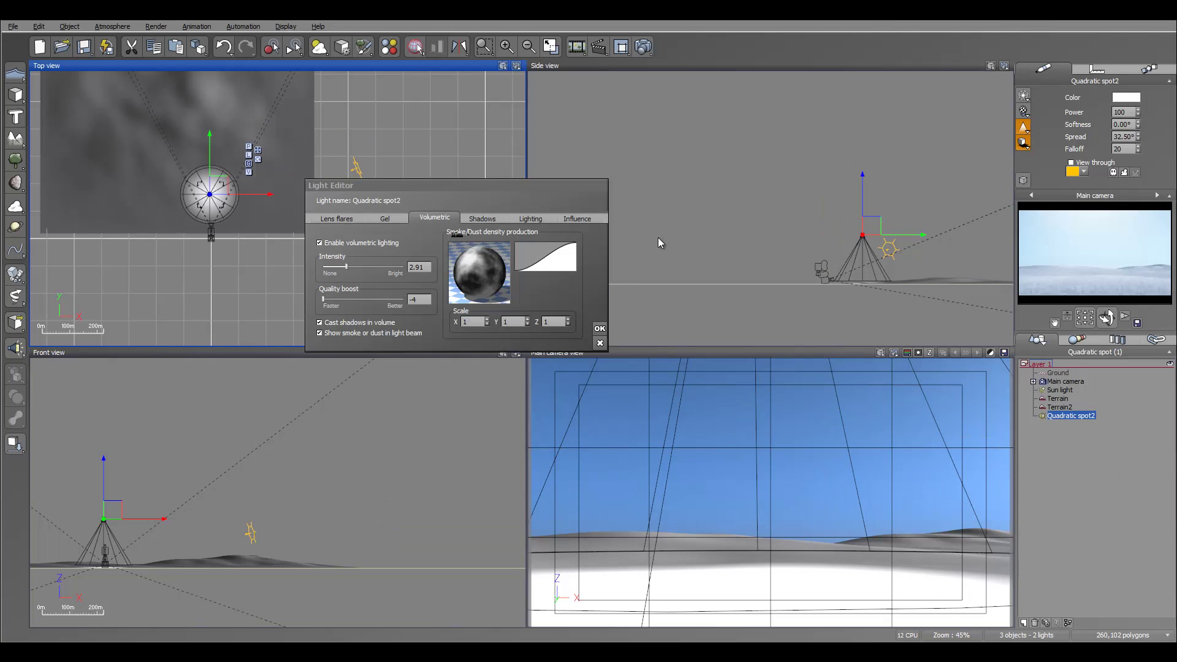
pyautogui.moveTo(208, 181); pyautogui.dragTo(216, 189)
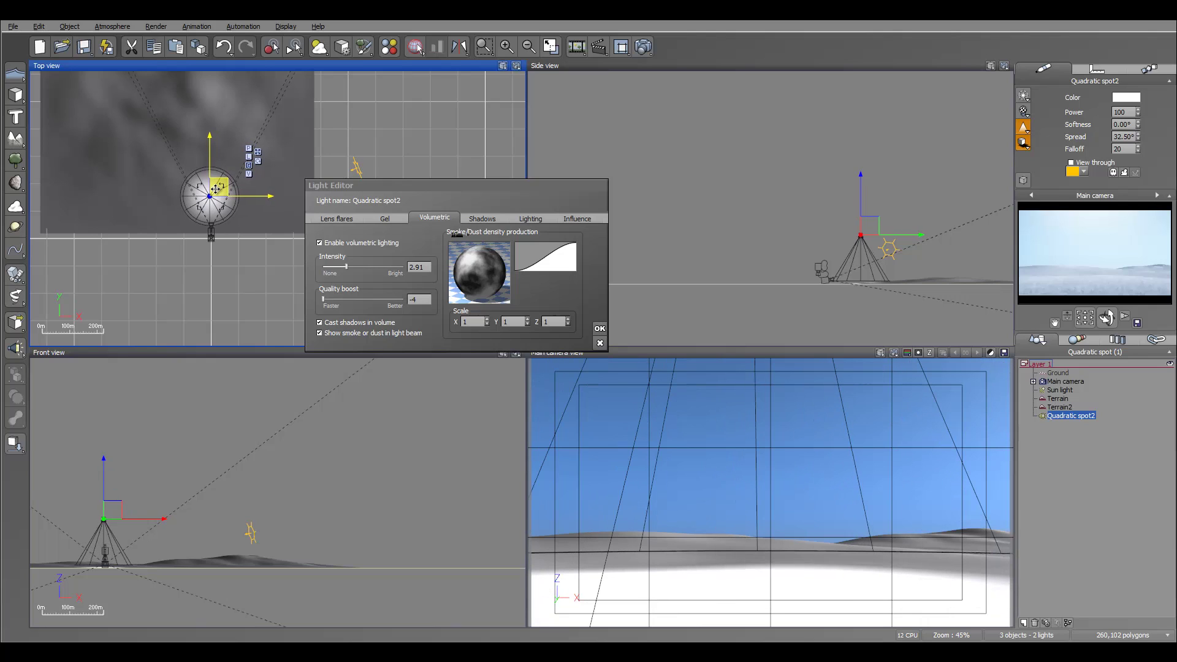
# - Widen the spot spread to 42.50°, test-render, then move the light upward in Top view
pyautogui.click(1138, 133)
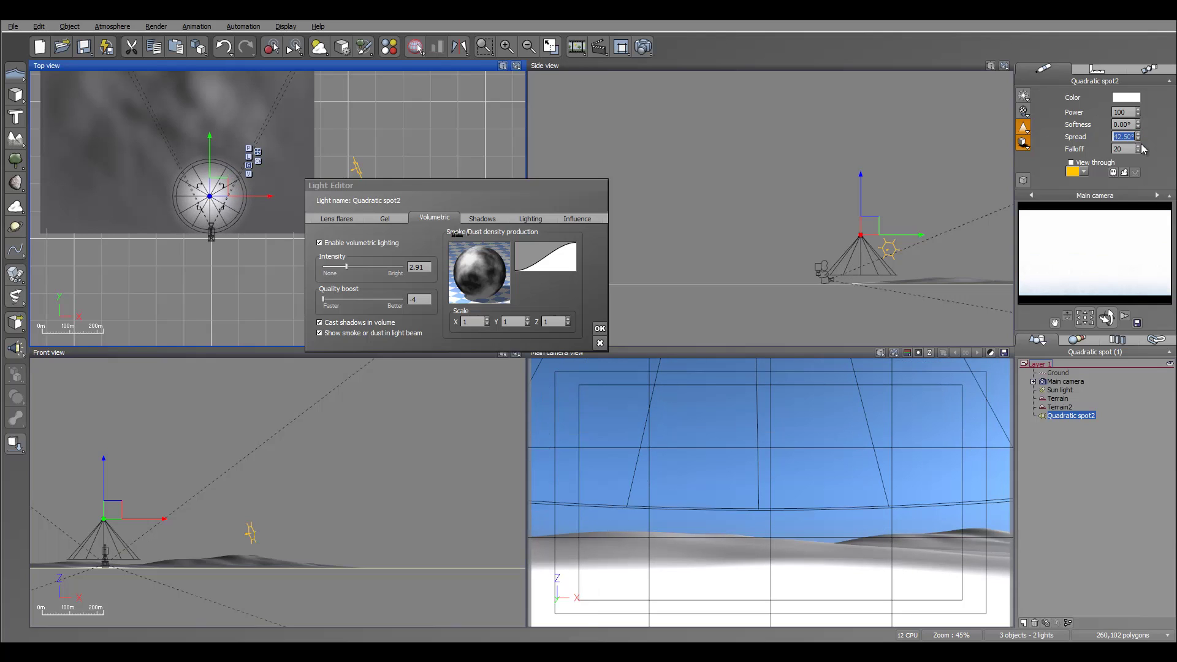
pyautogui.click(643, 47)
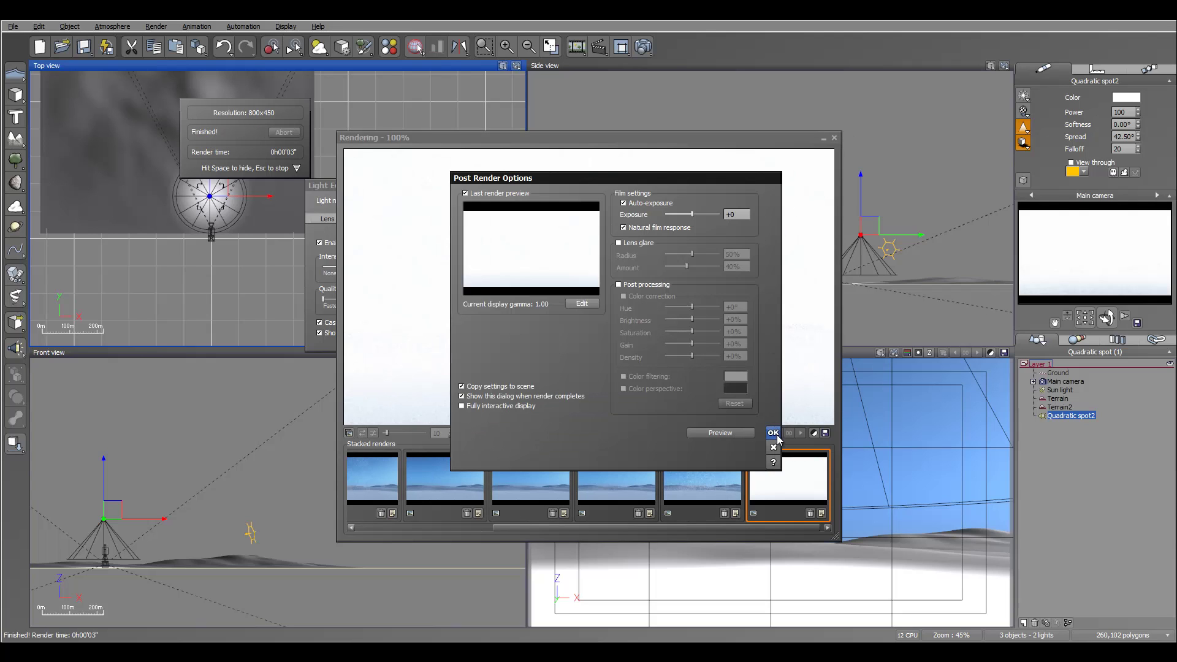
pyautogui.click(773, 432)
pyautogui.click(834, 137)
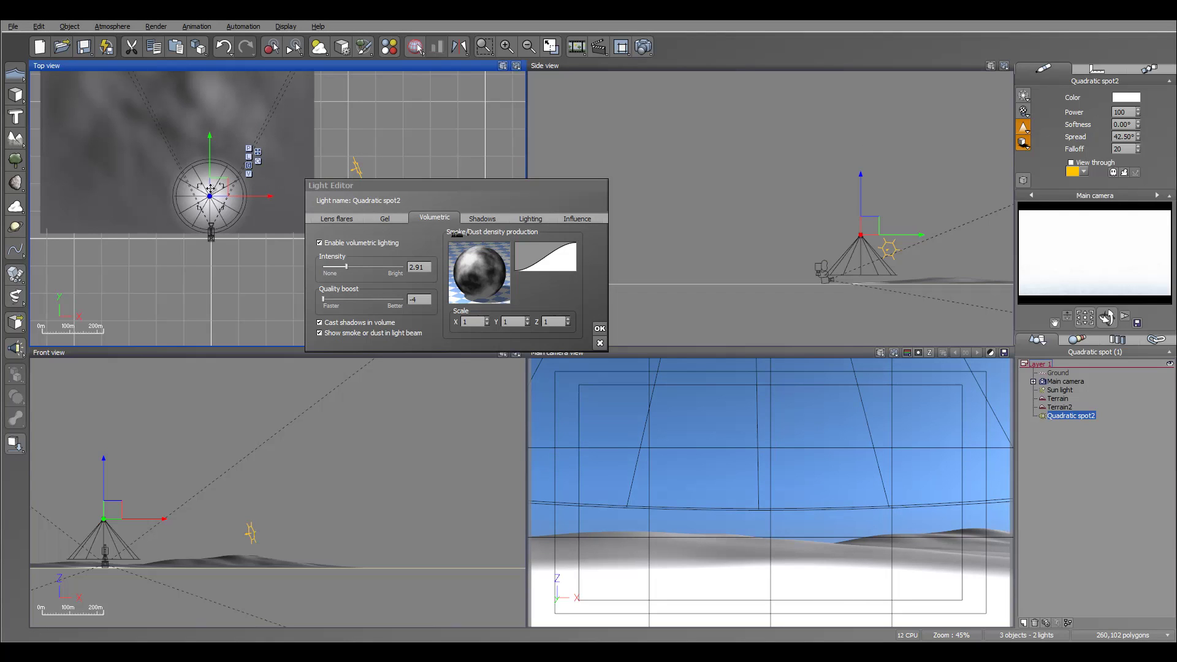
pyautogui.moveTo(211, 188); pyautogui.dragTo(216, 181)
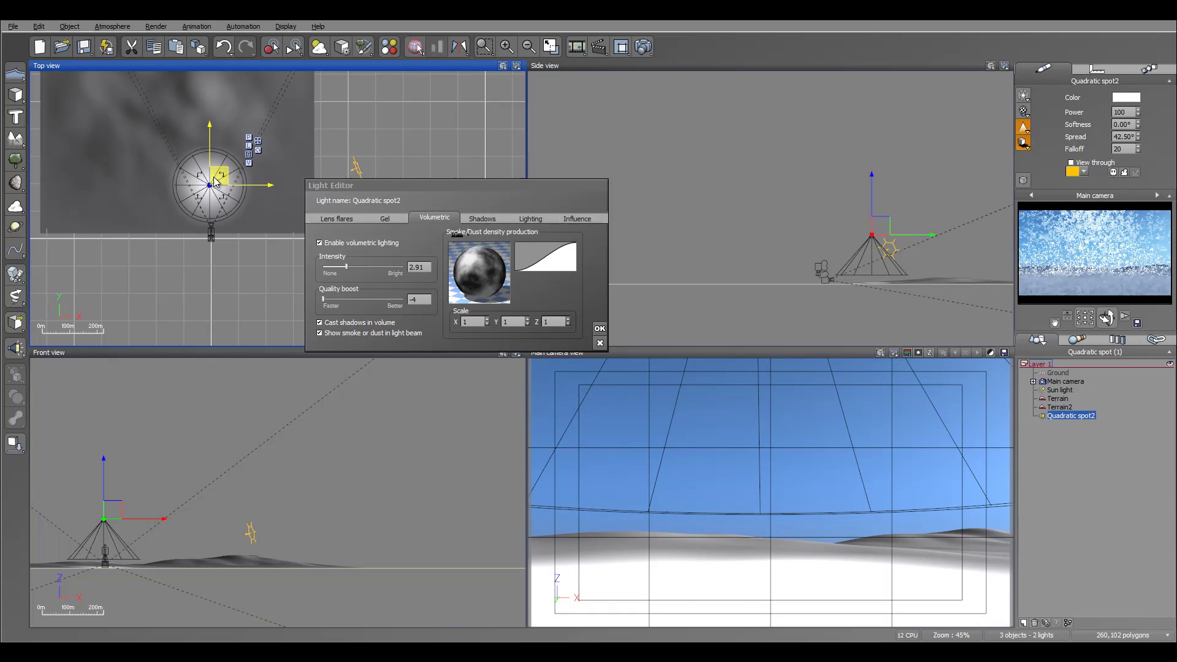
pyautogui.moveTo(214, 181); pyautogui.dragTo(217, 183)
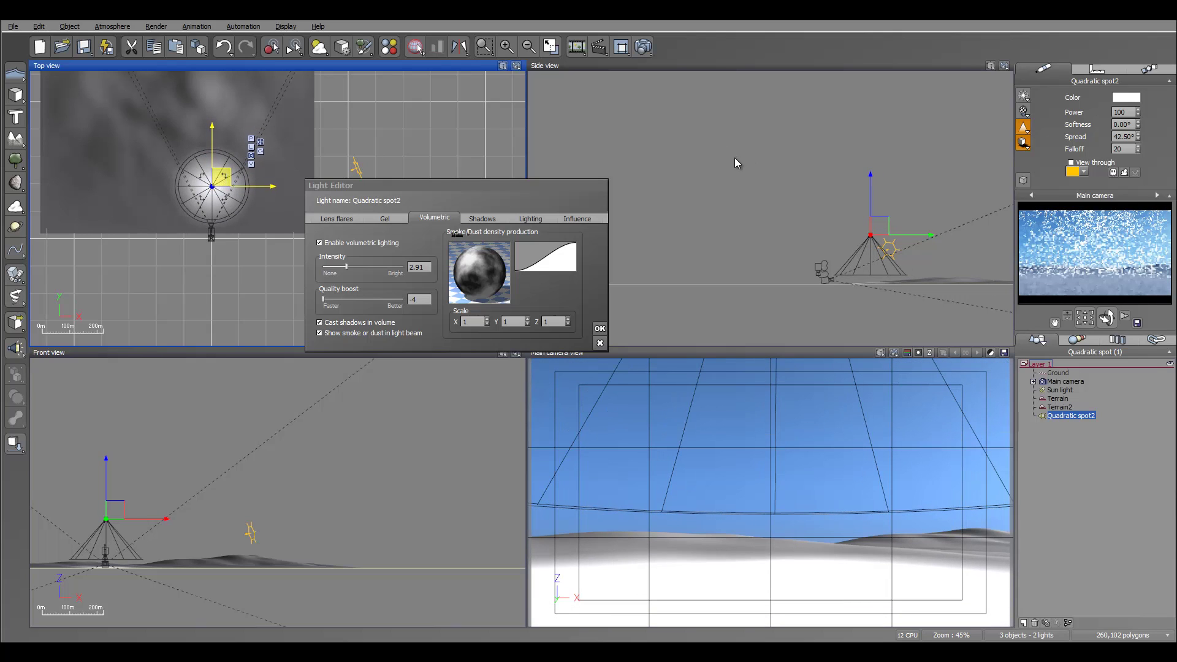
# - Render the scene from the new light position and close the result
pyautogui.click(643, 47)
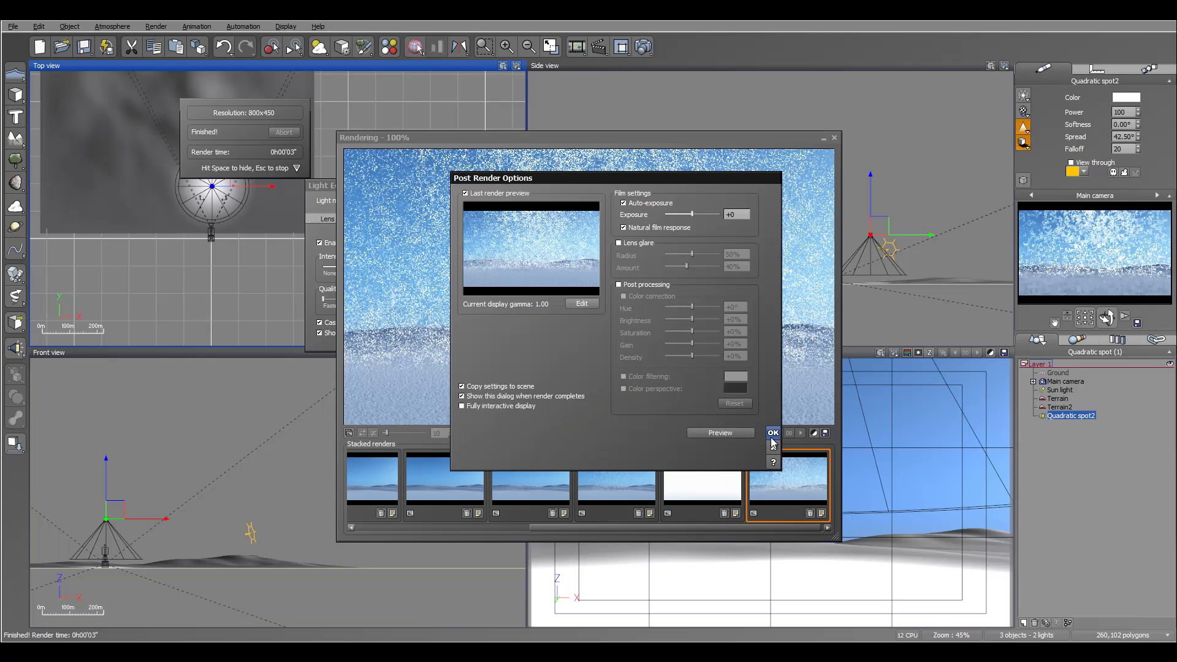
pyautogui.click(772, 433)
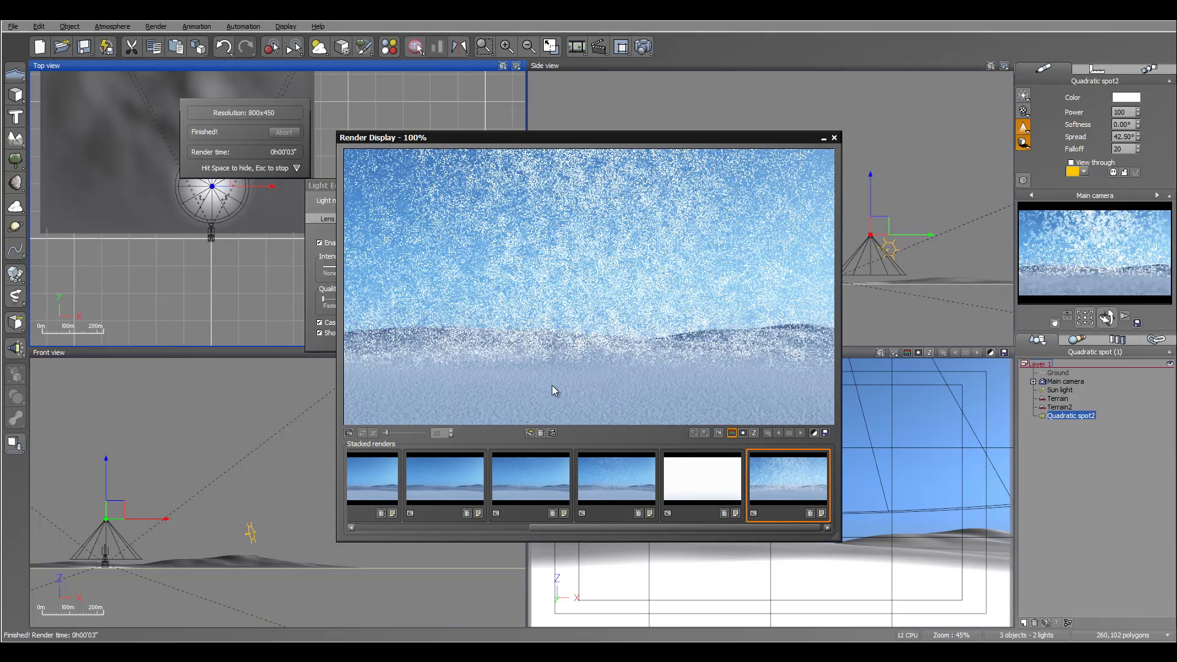
pyautogui.click(834, 138)
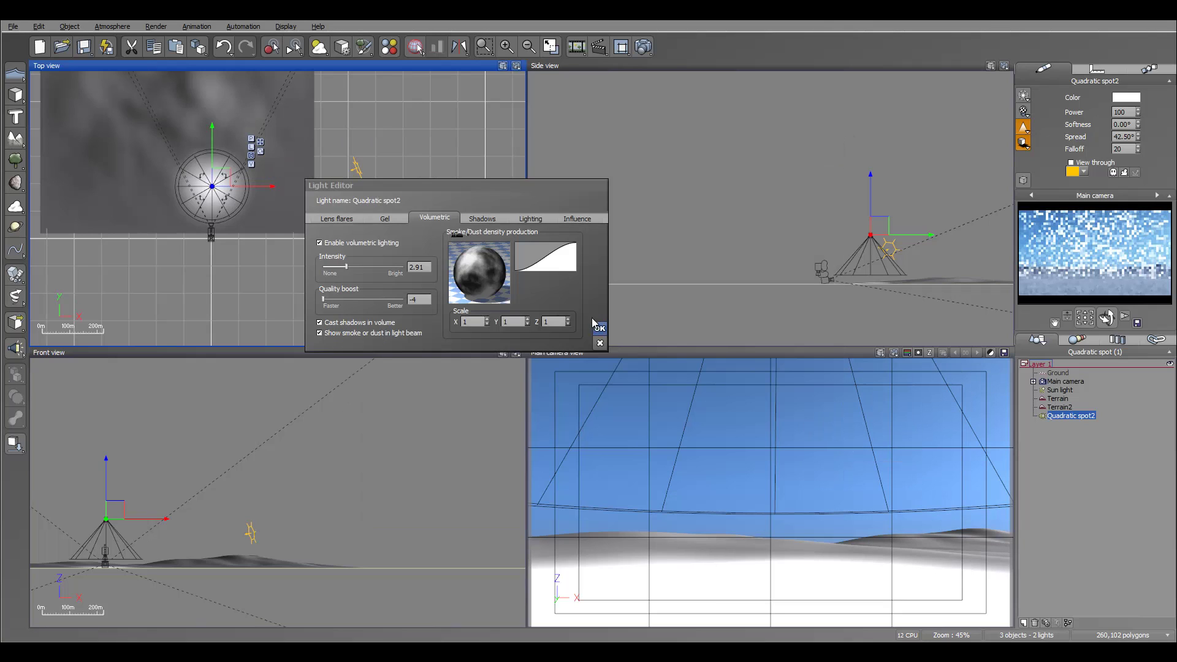
# - Set the Basic Repeater density noise wavelength to 0.4 in X and Y, then render
pyautogui.click(549, 258)
pyautogui.click(526, 286)
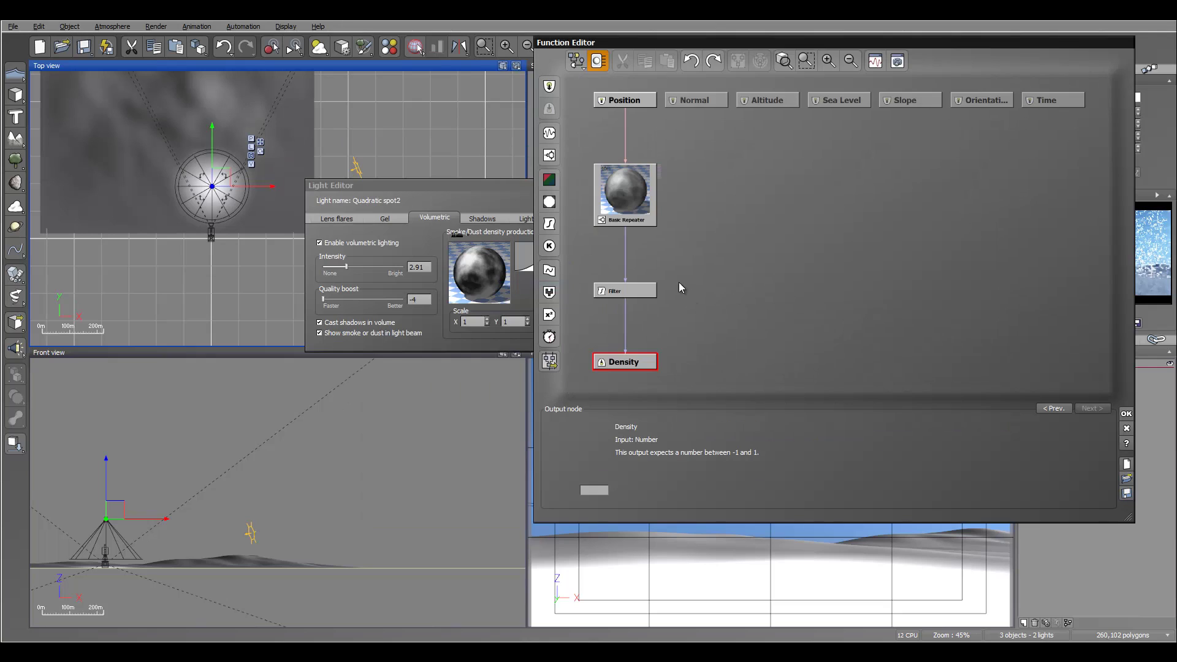
pyautogui.click(639, 211)
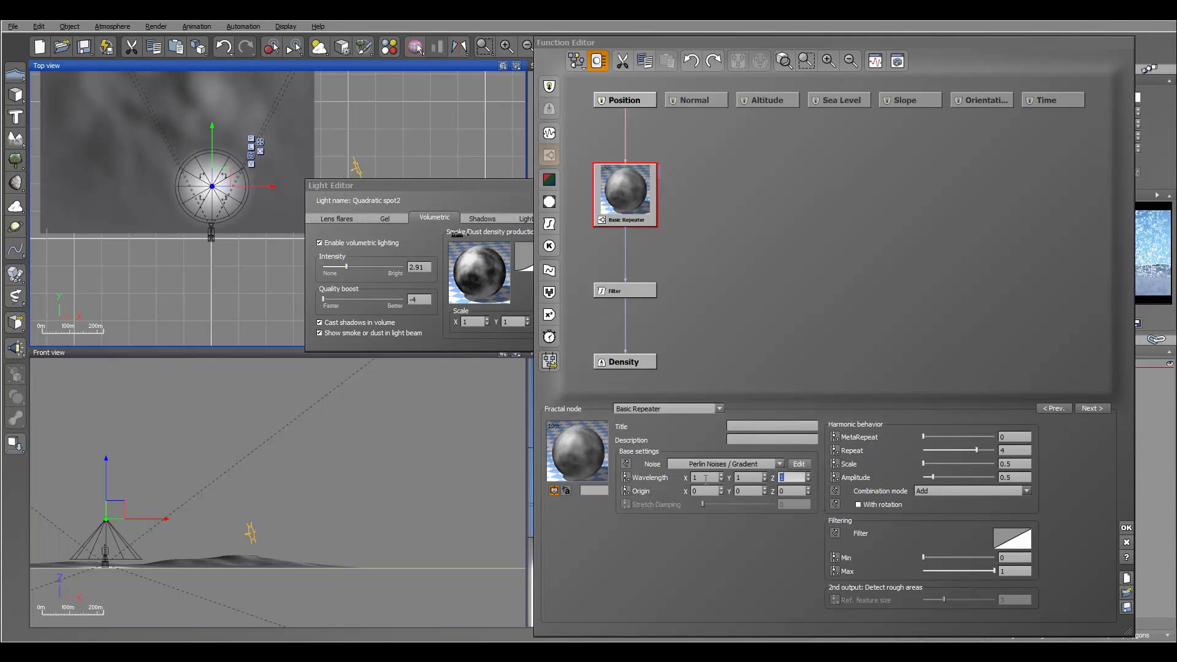
pyautogui.write('.4')
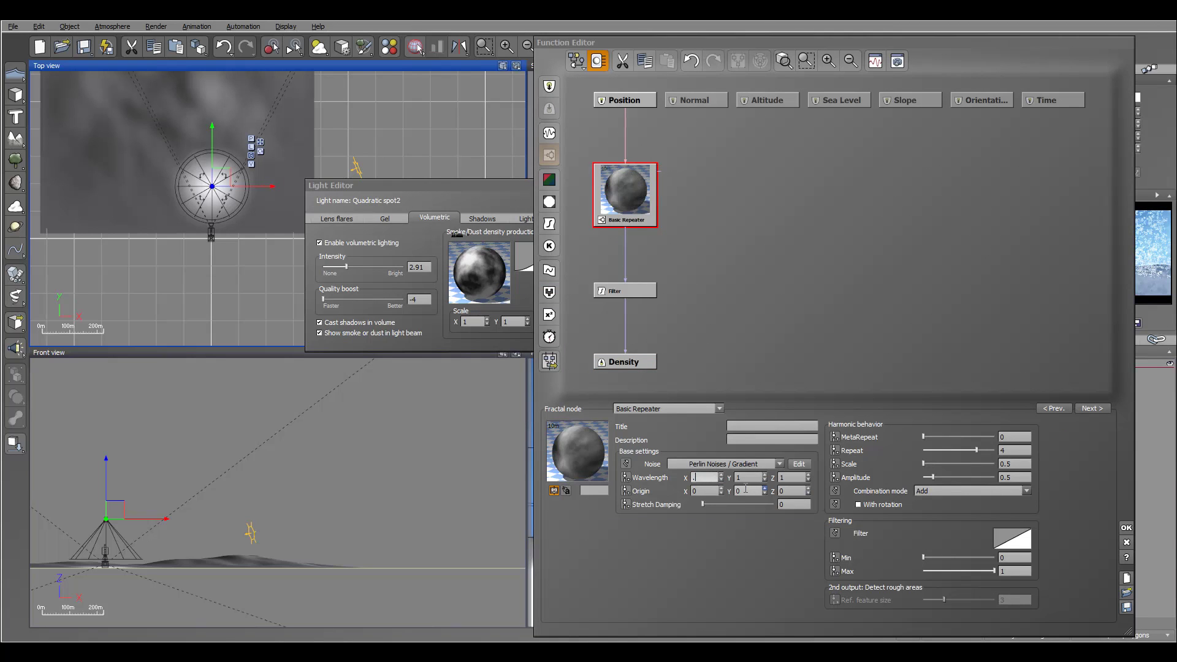
pyautogui.click(751, 478)
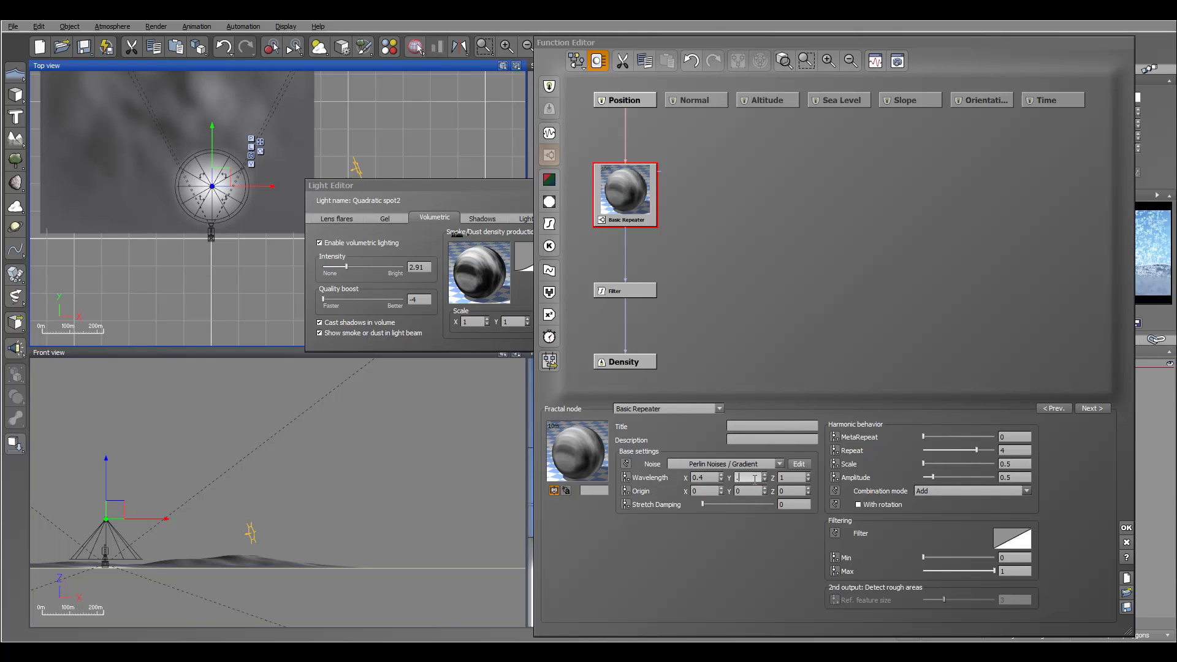
pyautogui.write('.4')
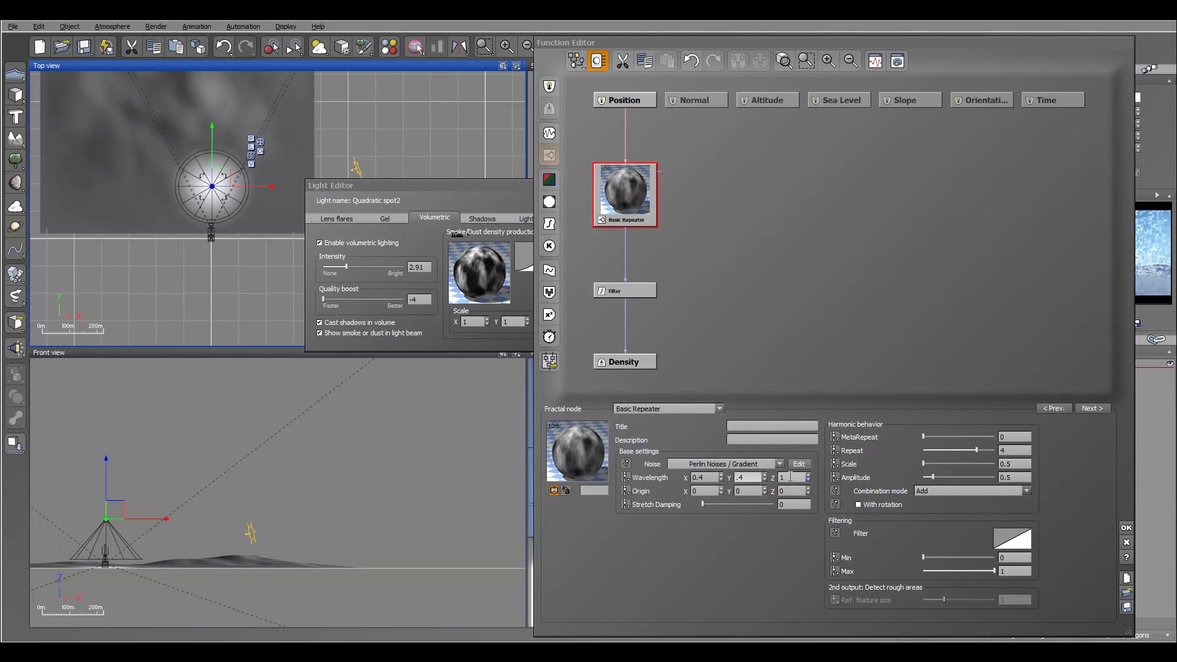
pyautogui.click(1126, 527)
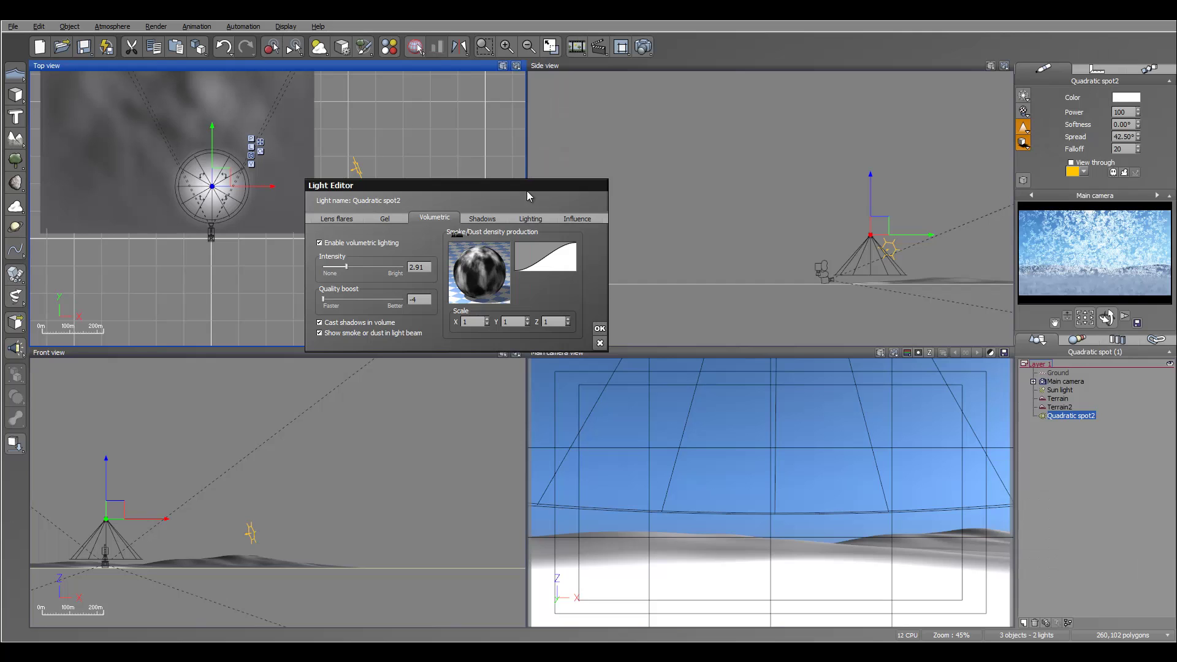
pyautogui.click(637, 43)
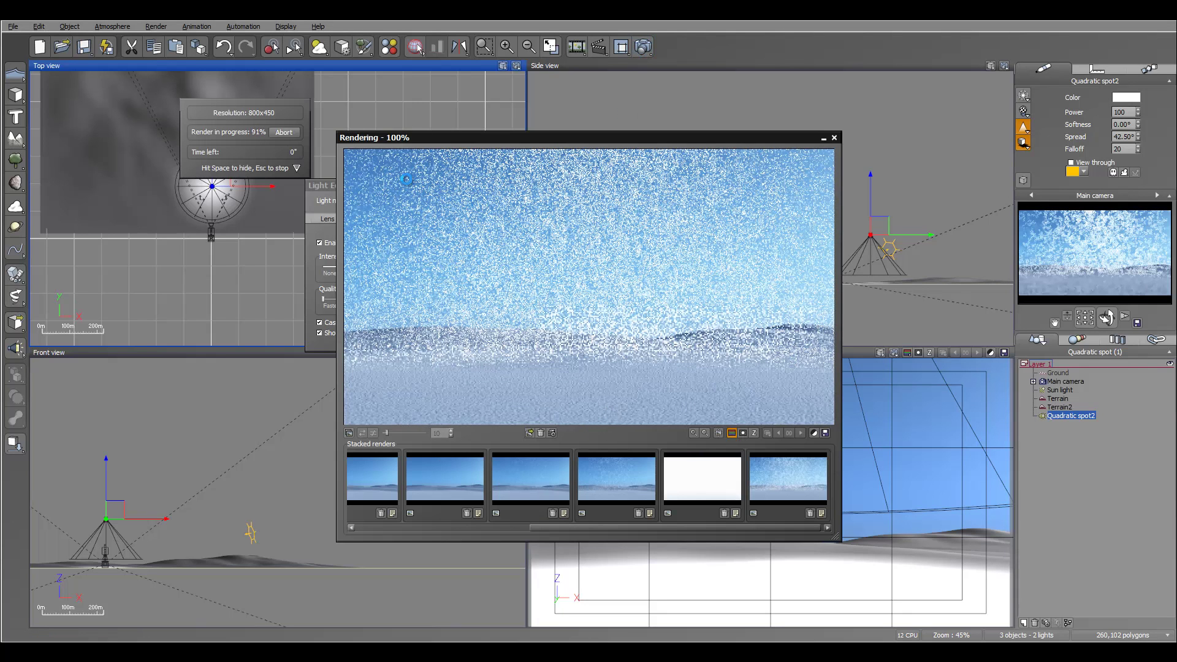
# - Close the render and set the spotlight's volumetric intensity back to 1
pyautogui.press('Return')
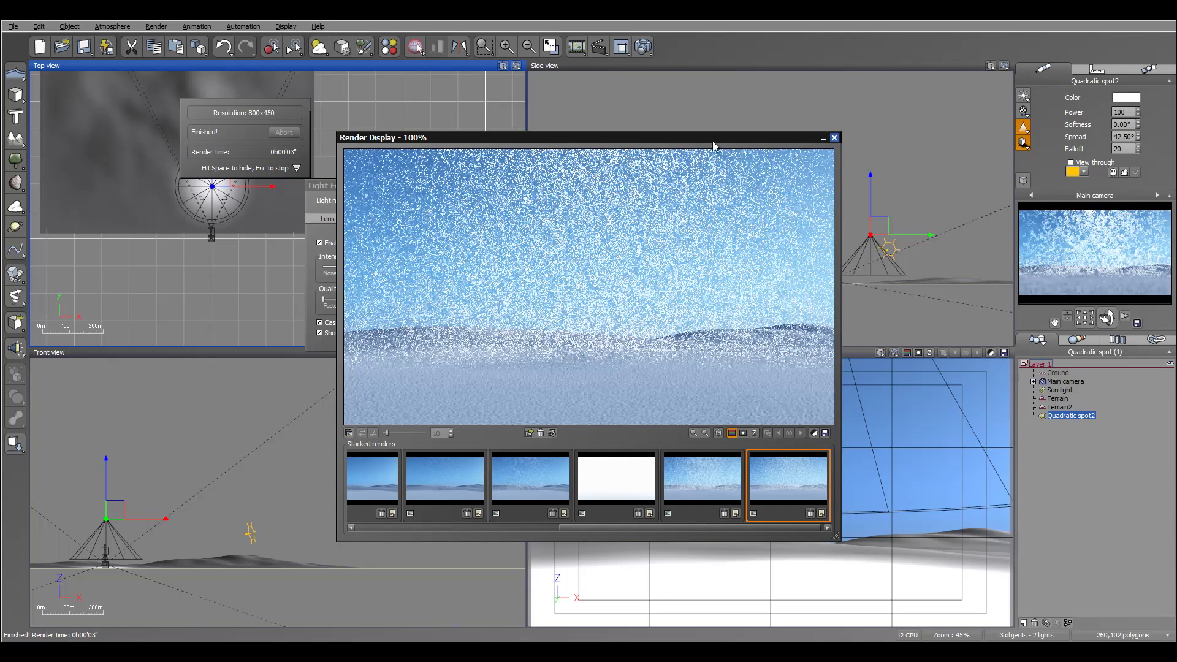
pyautogui.press('space')
pyautogui.moveTo(359, 265); pyautogui.dragTo(347, 265)
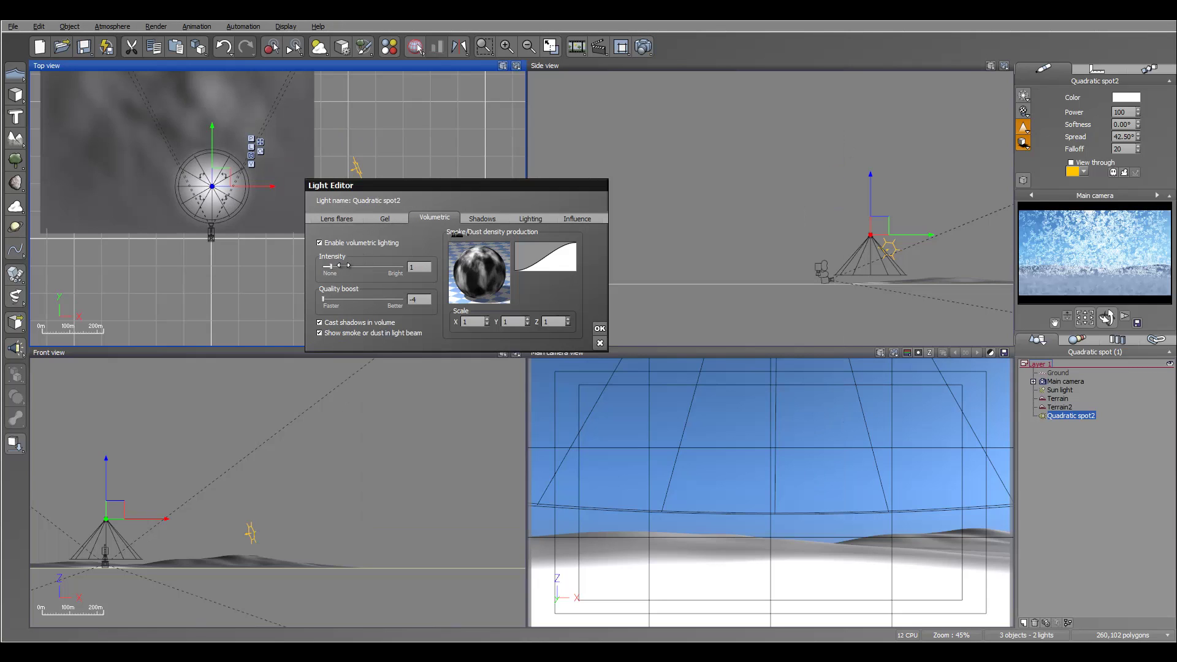
pyautogui.click(429, 268)
pyautogui.write('1')
# - Reshape the density Filter curve's lower and upper keypoints and confirm both editors
pyautogui.rightClick(482, 270)
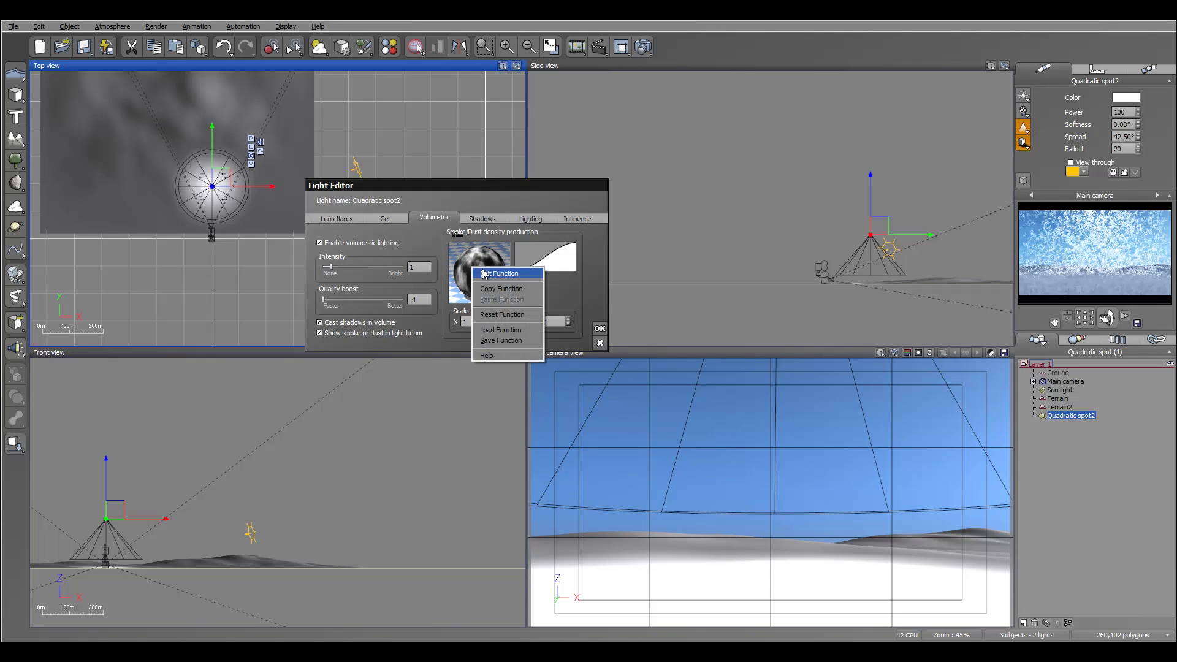
pyautogui.click(490, 272)
pyautogui.click(635, 292)
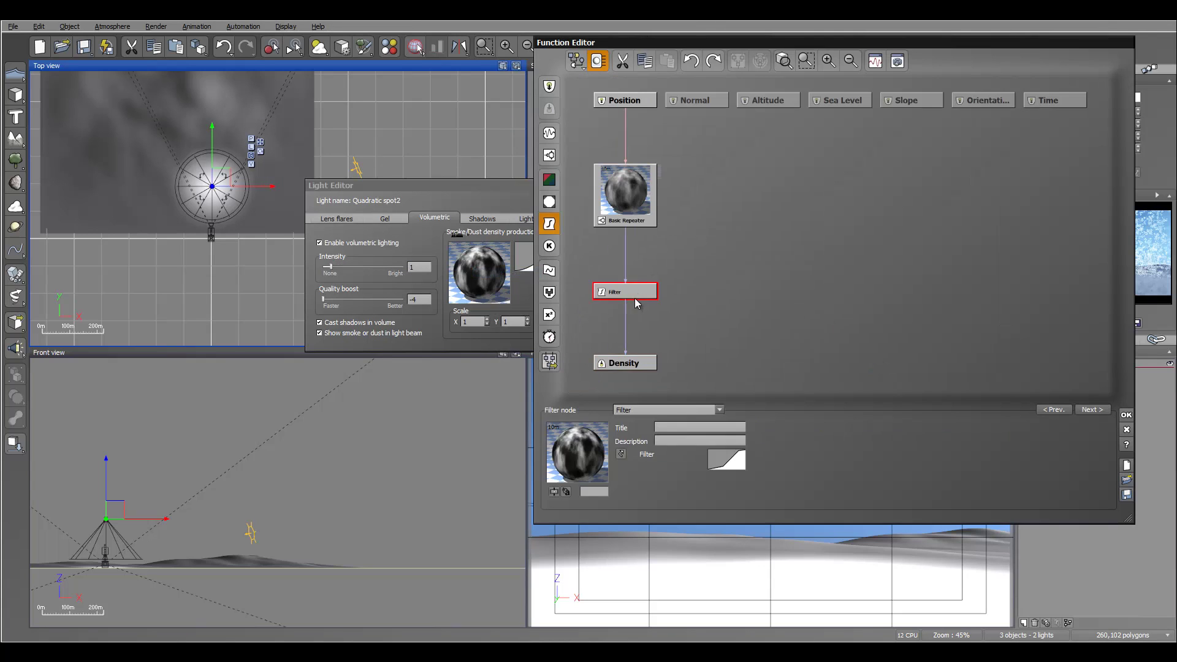
pyautogui.rightClick(728, 464)
pyautogui.click(749, 469)
pyautogui.moveTo(715, 404); pyautogui.dragTo(682, 396)
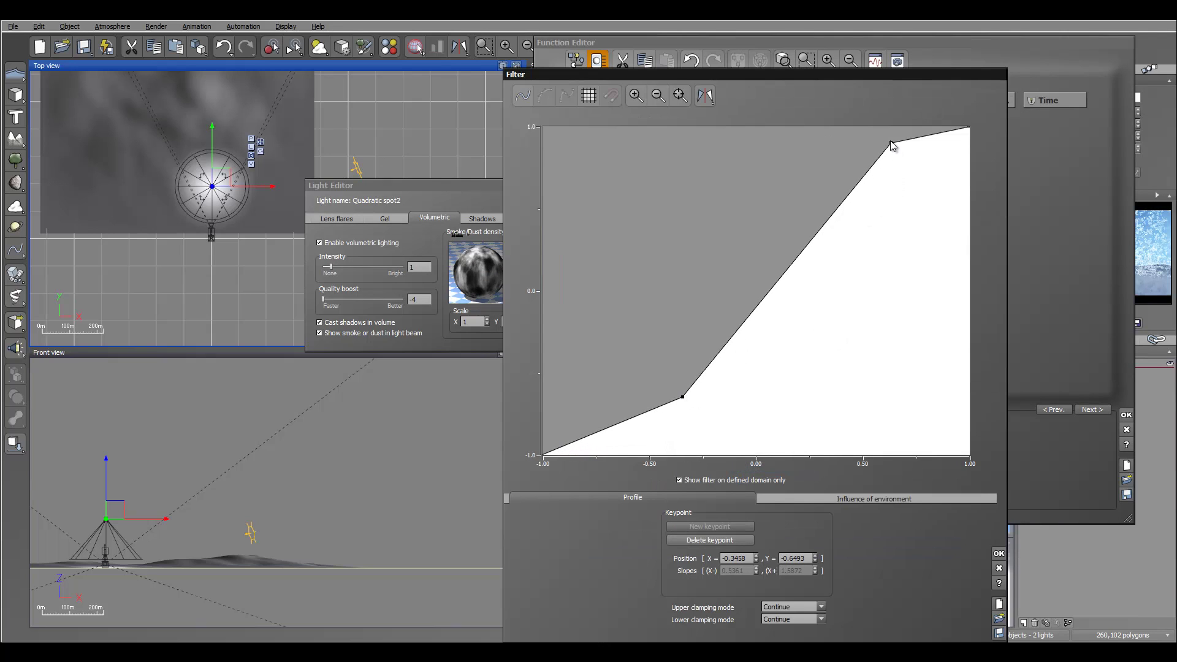
pyautogui.moveTo(892, 143); pyautogui.dragTo(897, 176)
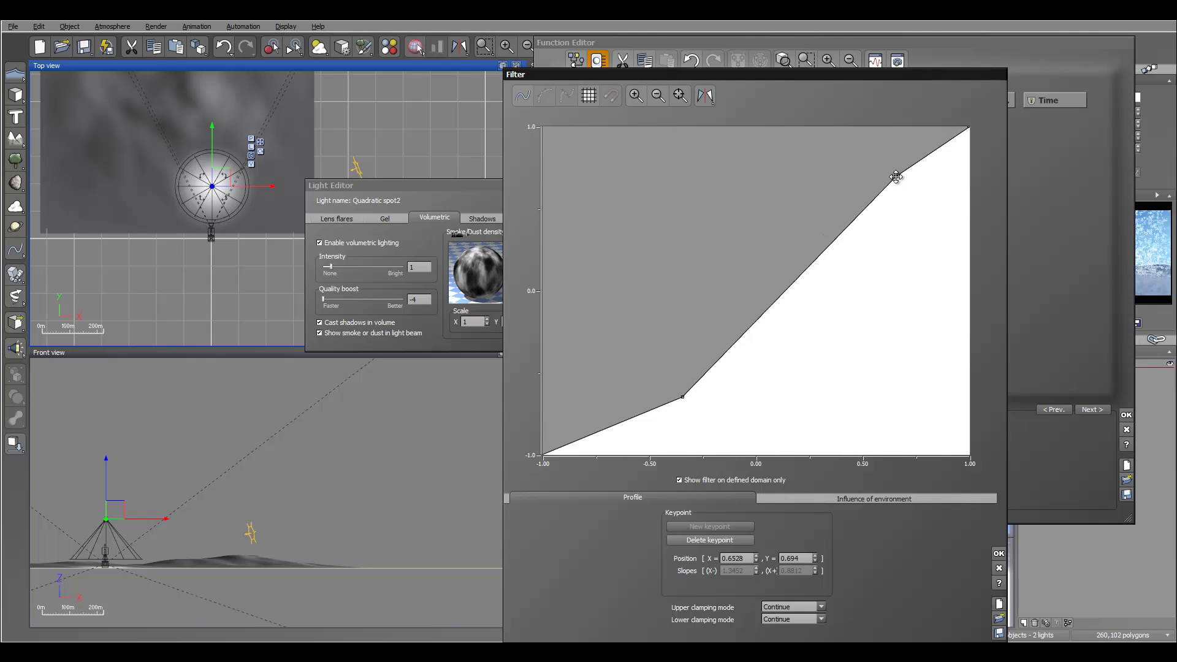
pyautogui.click(998, 555)
pyautogui.click(1126, 415)
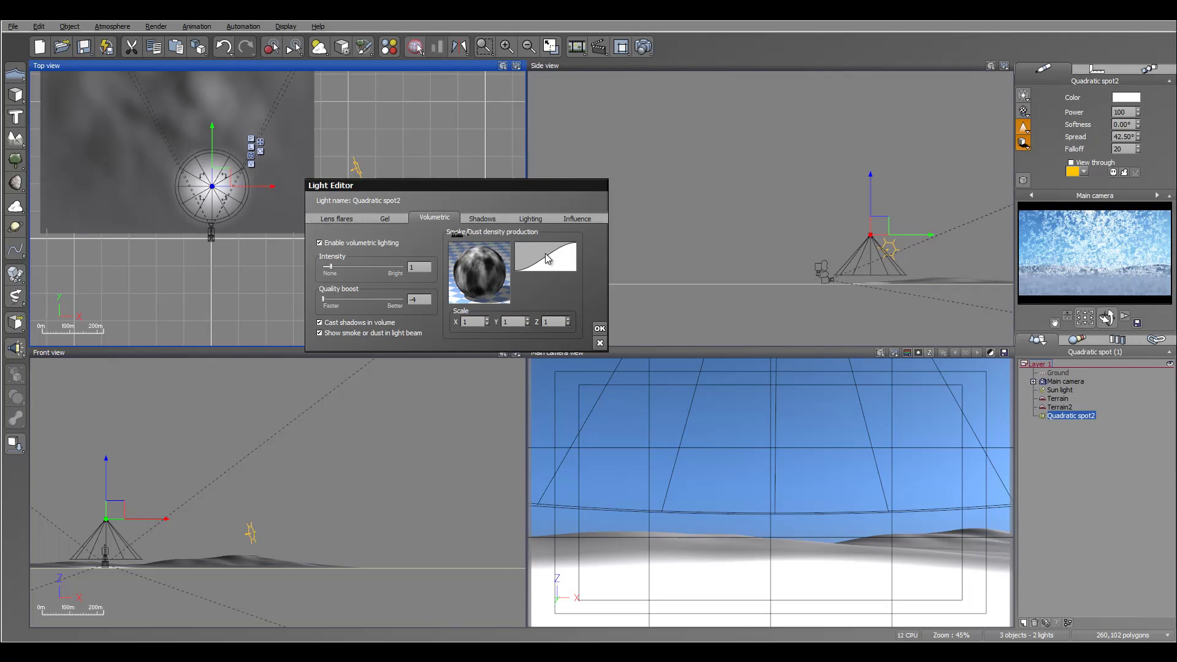
# - Set spotlight spread to 32.50° and falloff to 0, moving the light down in Top view
pyautogui.click(598, 329)
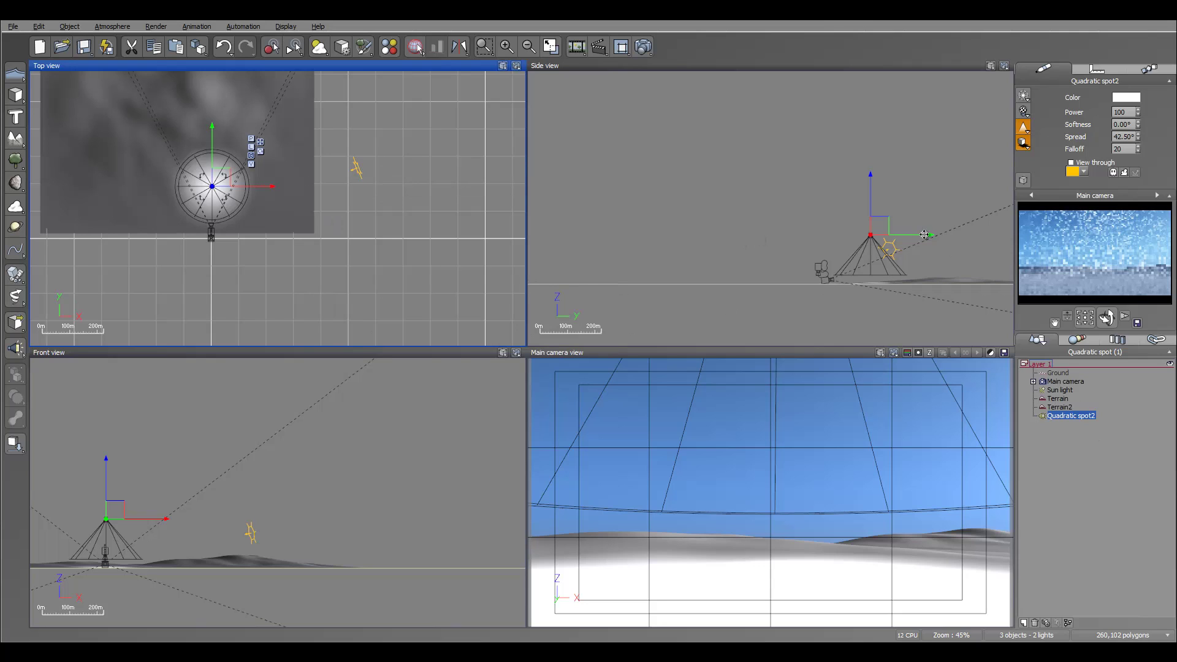
pyautogui.moveTo(1138, 136); pyautogui.dragTo(1139, 151)
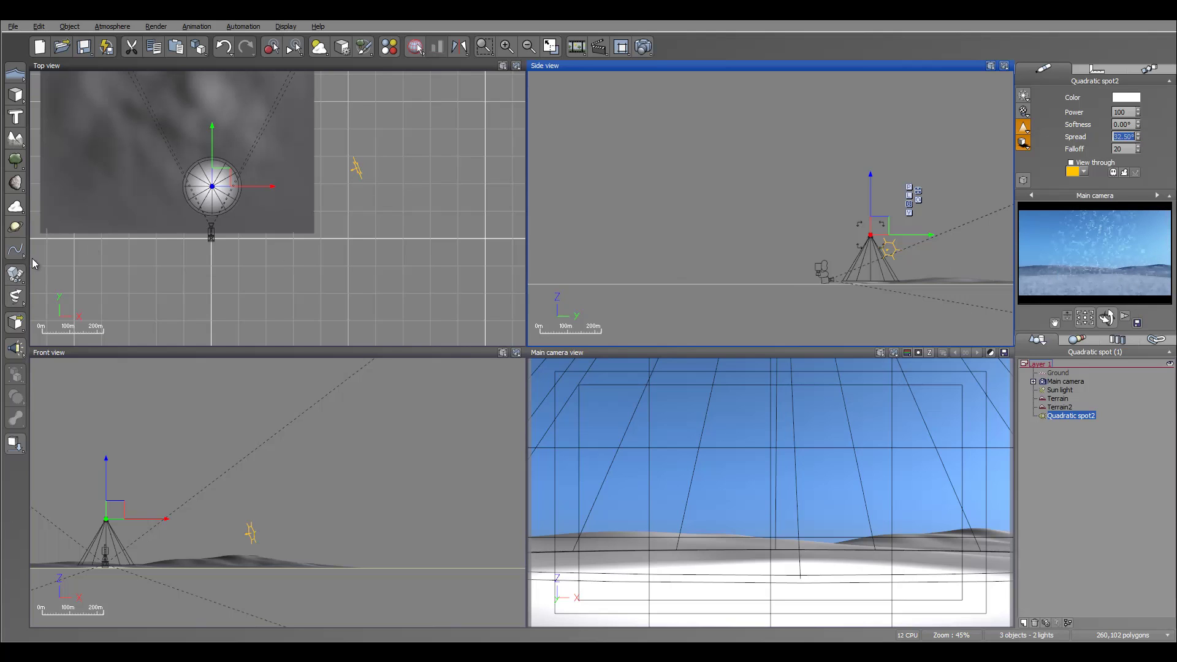
pyautogui.scroll(5, 366, 212)
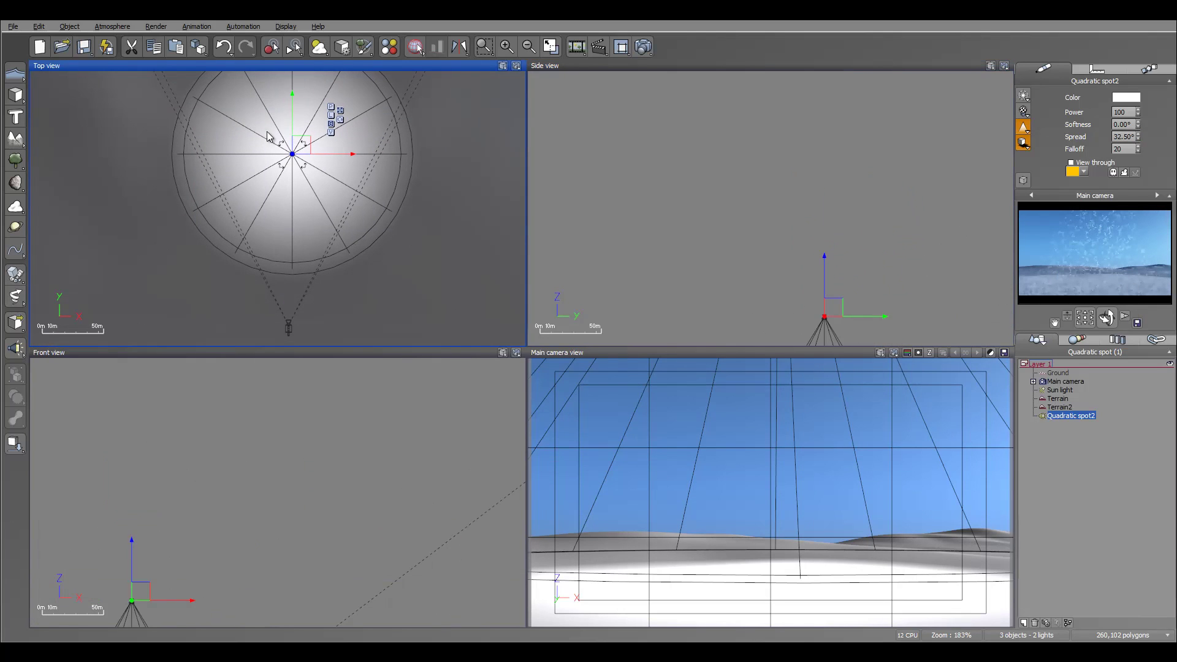
pyautogui.moveTo(298, 143); pyautogui.dragTo(294, 189)
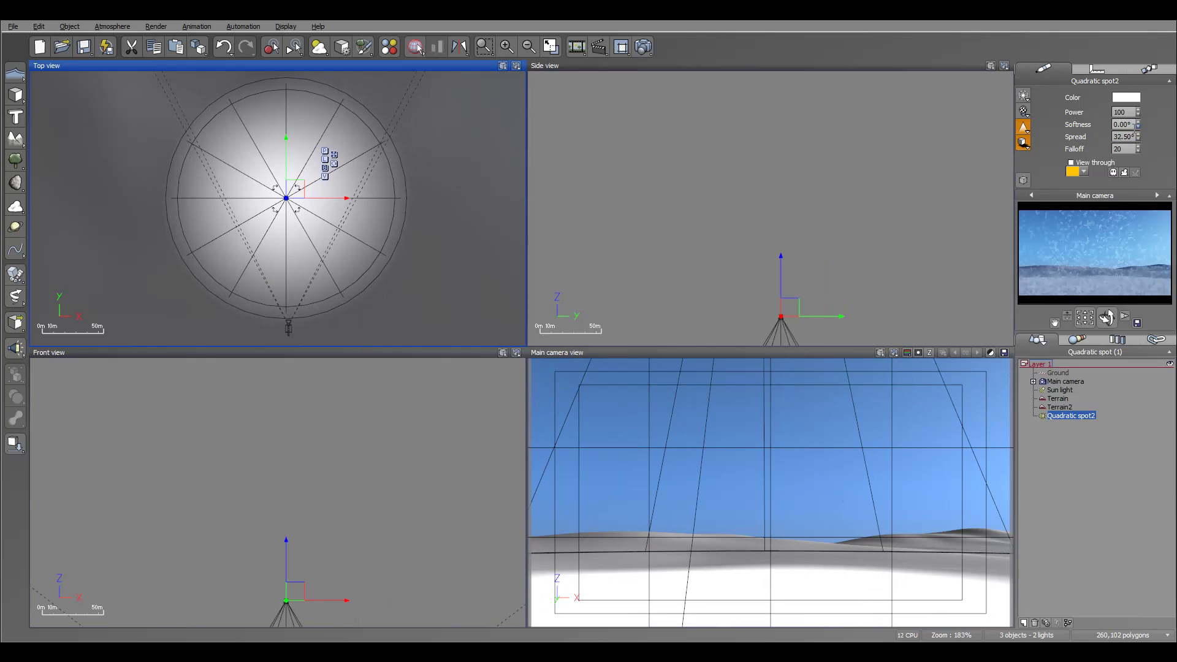
pyautogui.moveTo(1138, 151); pyautogui.dragTo(1139, 172)
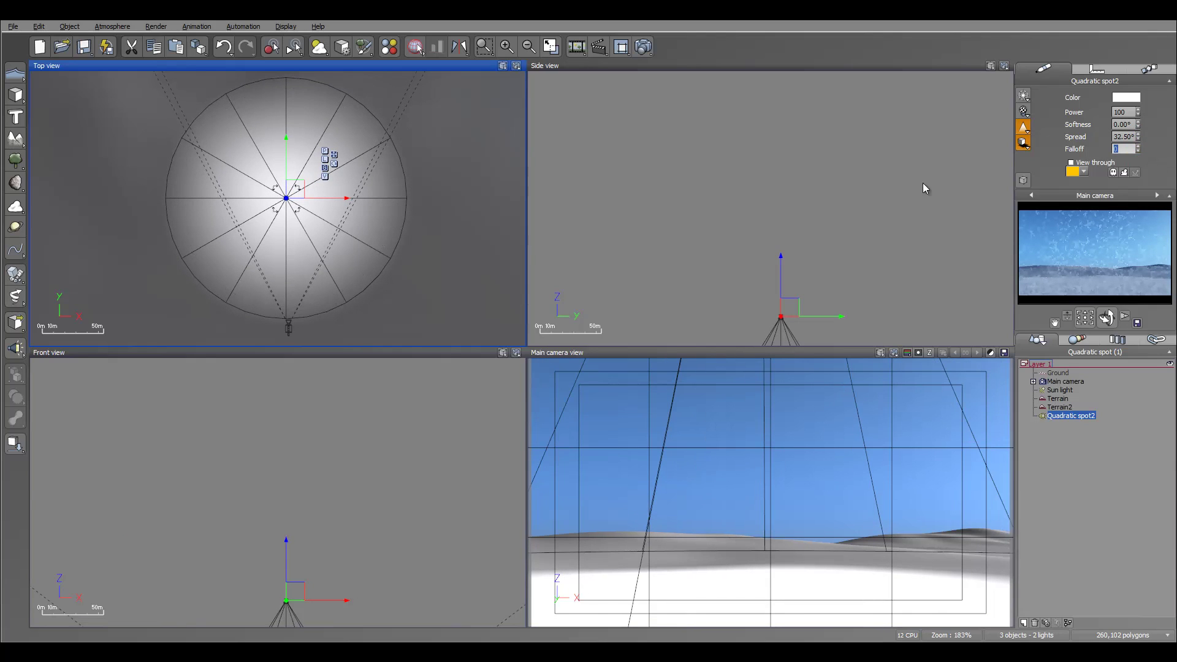
# - Render to check the snow, then shift the spotlight right in Top view
pyautogui.click(647, 49)
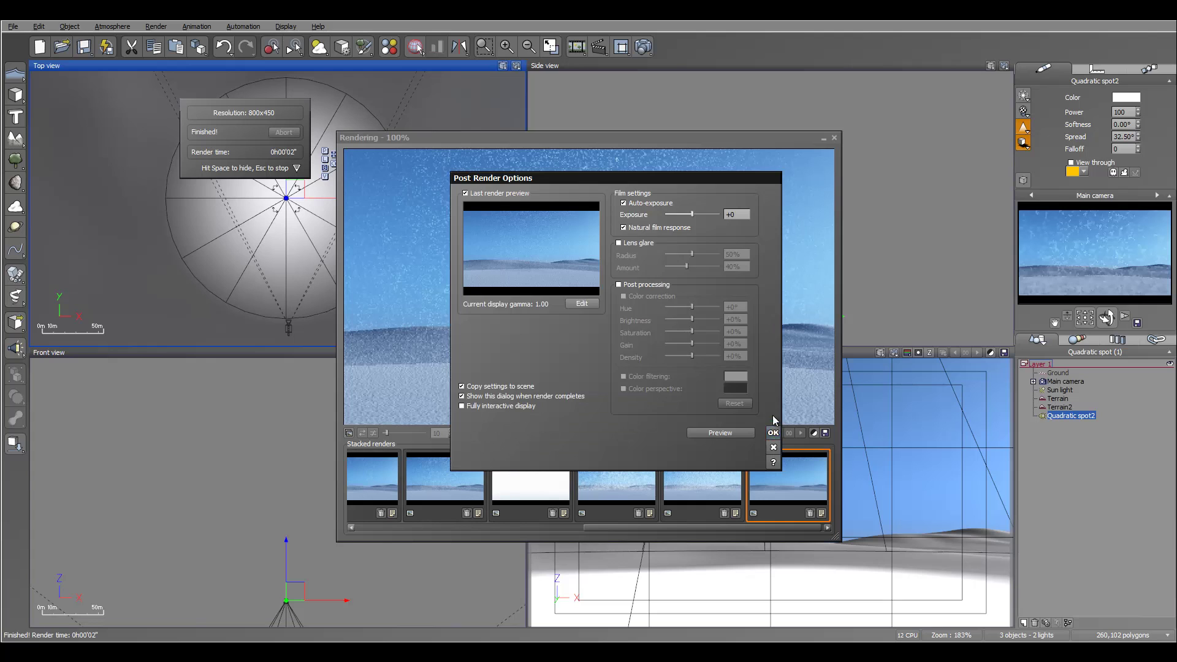
pyautogui.click(773, 432)
pyautogui.click(834, 138)
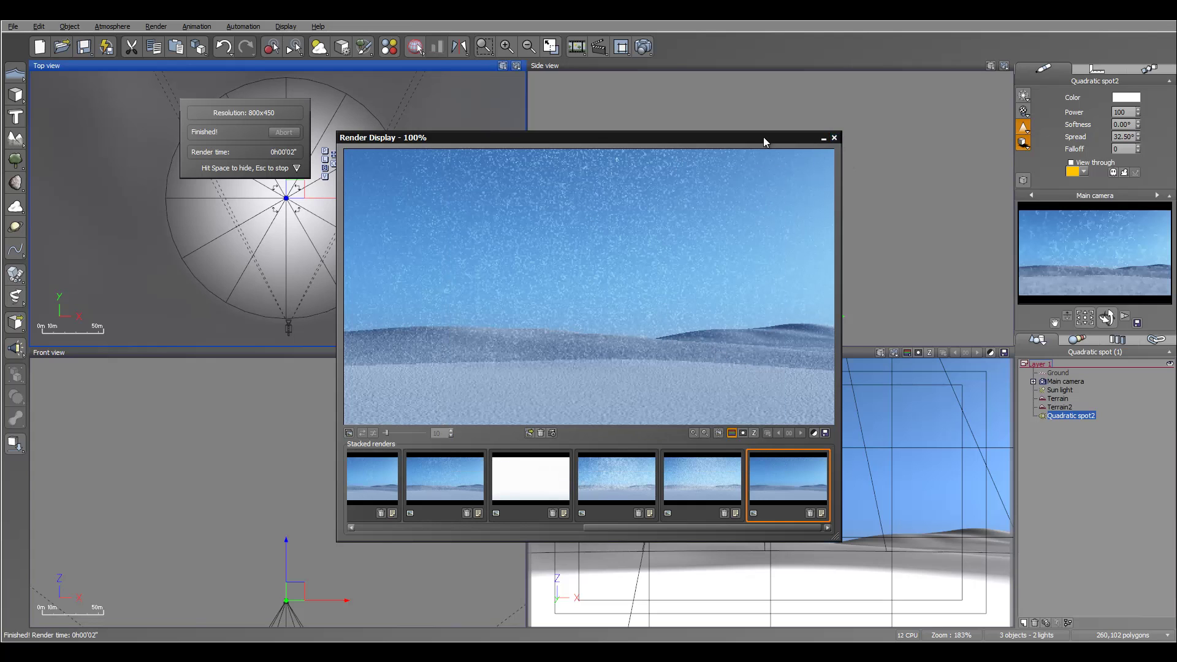
pyautogui.moveTo(286, 197); pyautogui.dragTo(357, 190)
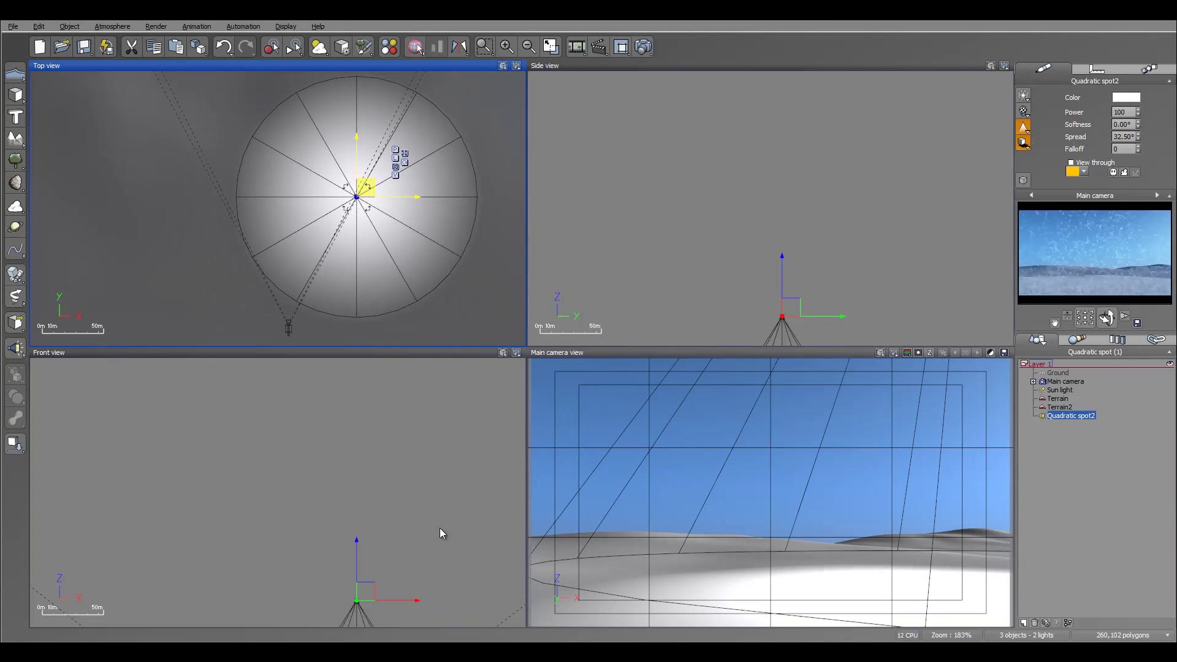
# - Tilt the spotlight cone sideways in Front view and review a test render of the dunes
pyautogui.click(354, 441)
pyautogui.moveTo(342, 450); pyautogui.dragTo(358, 456)
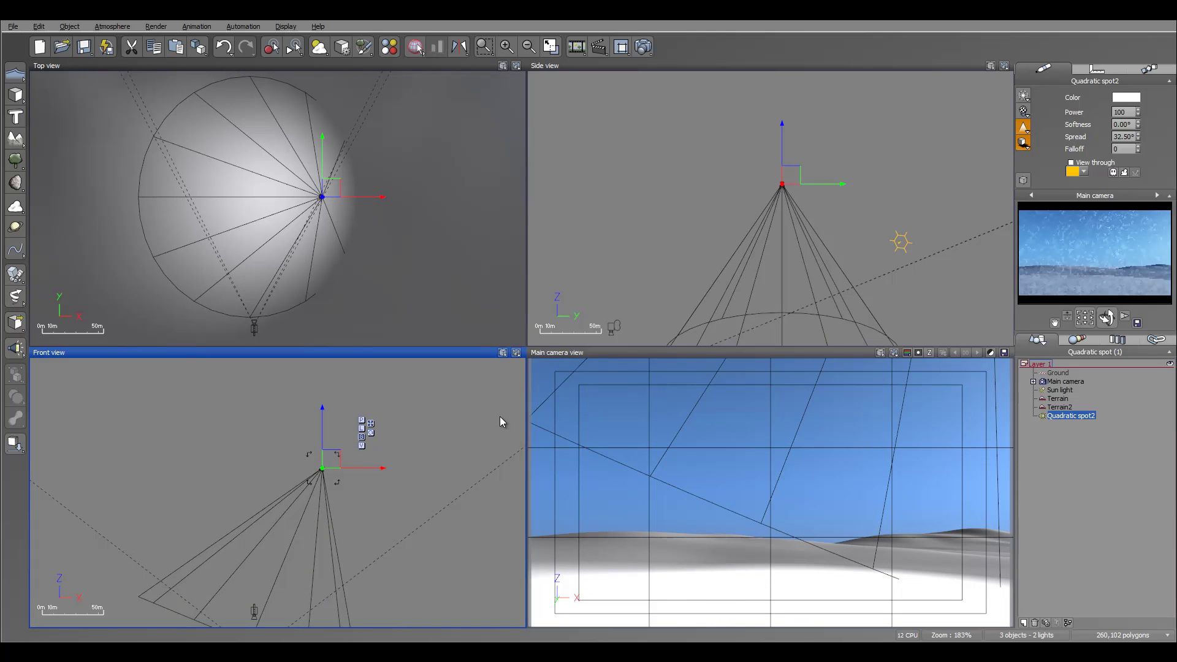
pyautogui.click(643, 47)
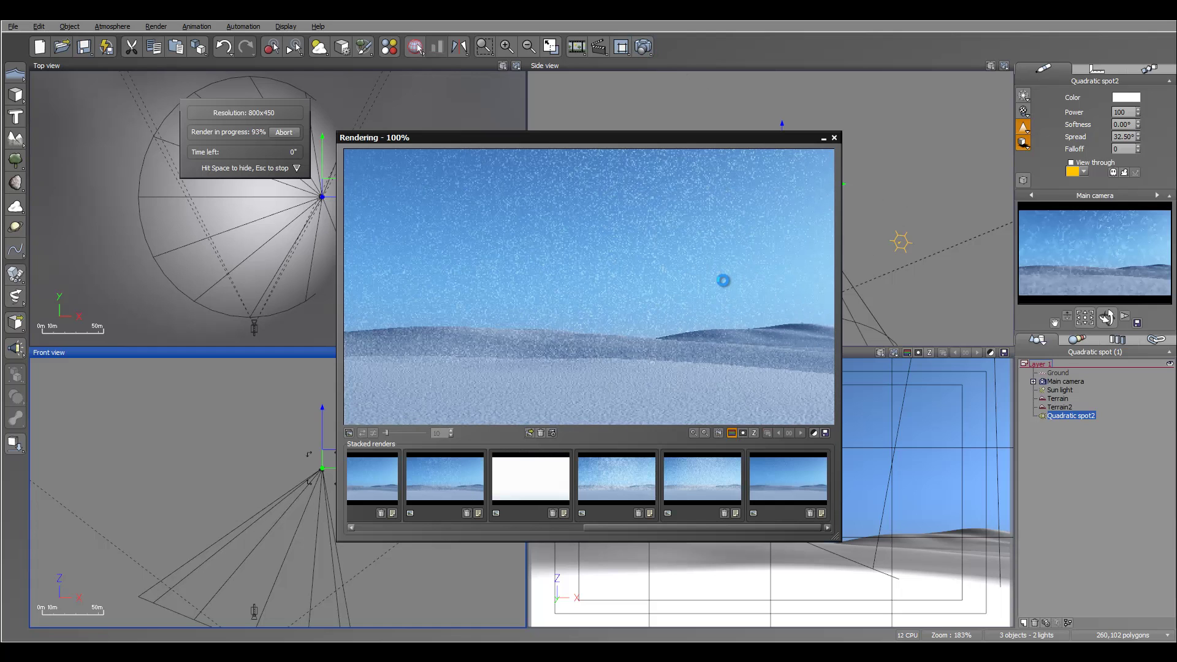
pyautogui.click(773, 433)
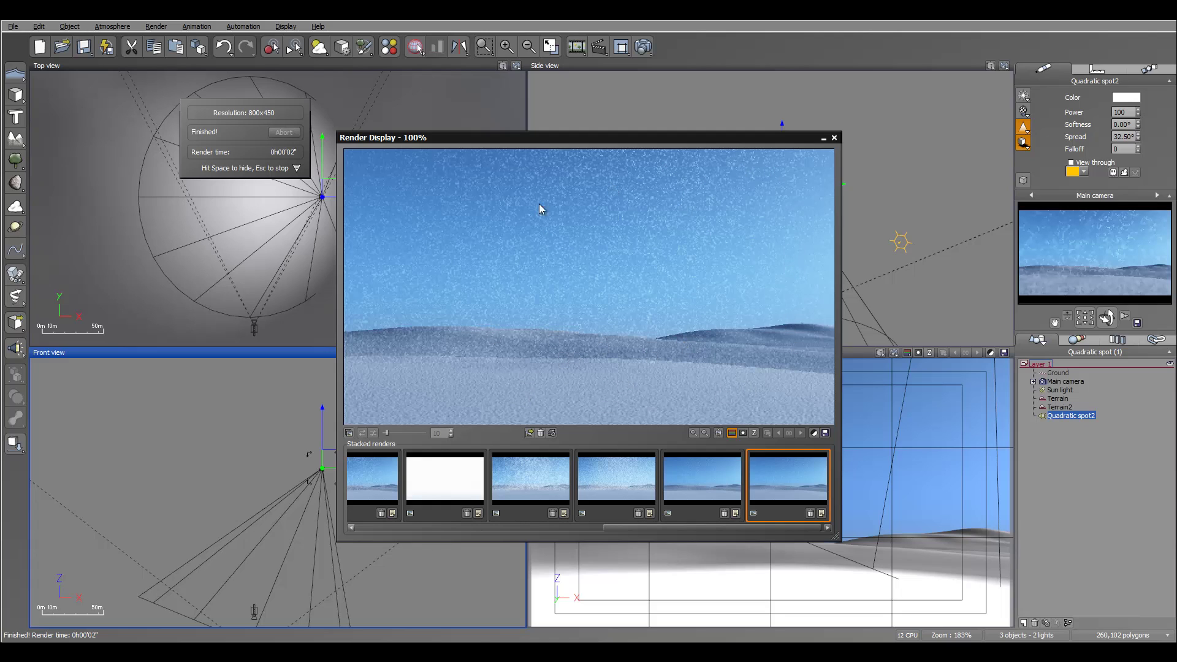
pyautogui.click(834, 138)
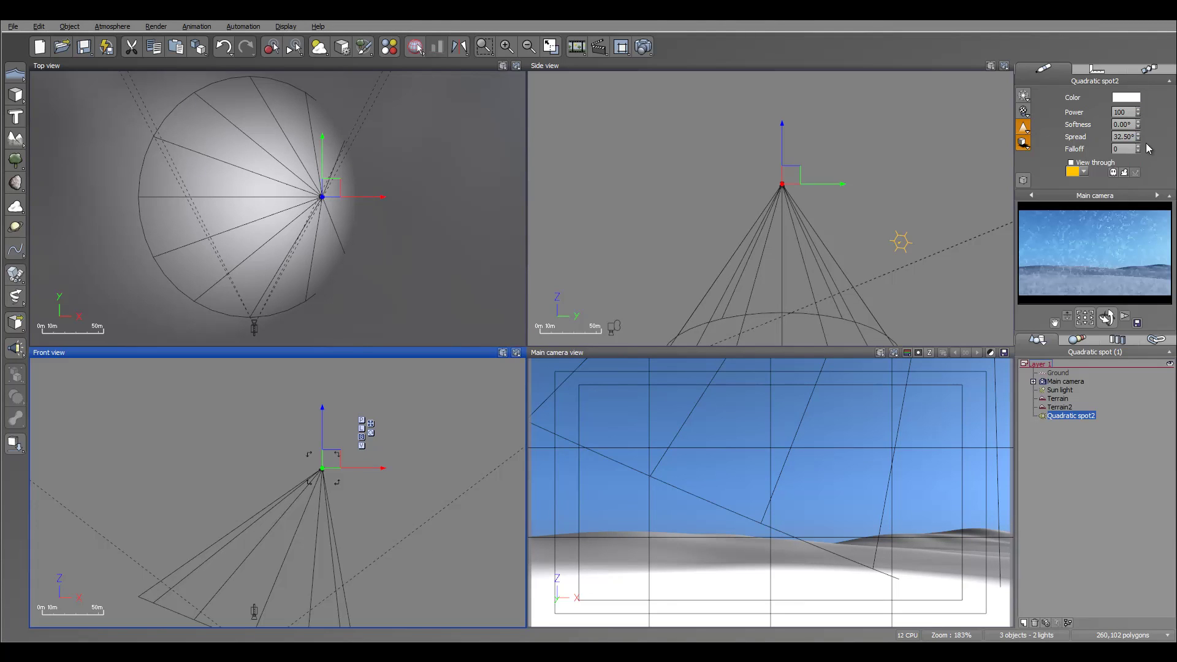
# - Give the spotlight edge softness (27°) and falloff 75, then render the snowy dunes
pyautogui.doubleClick(1124, 125)
pyautogui.write('17')
pyautogui.press('Return')
pyautogui.moveTo(1138, 152); pyautogui.dragTo(1122, 271)
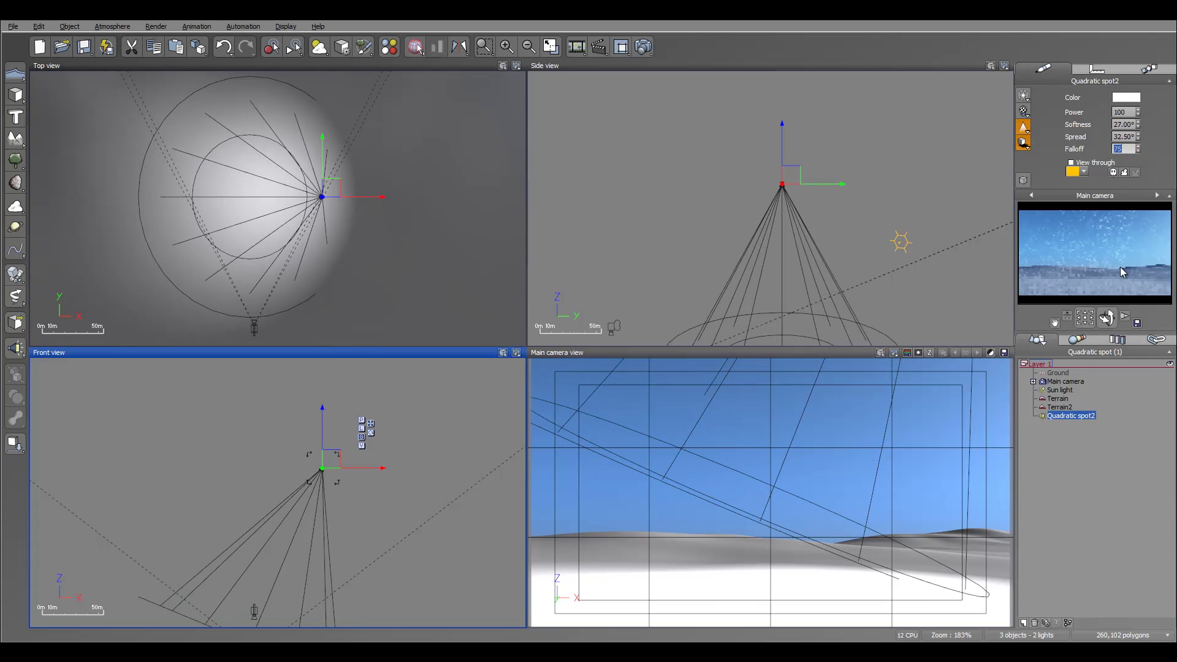
pyautogui.click(643, 46)
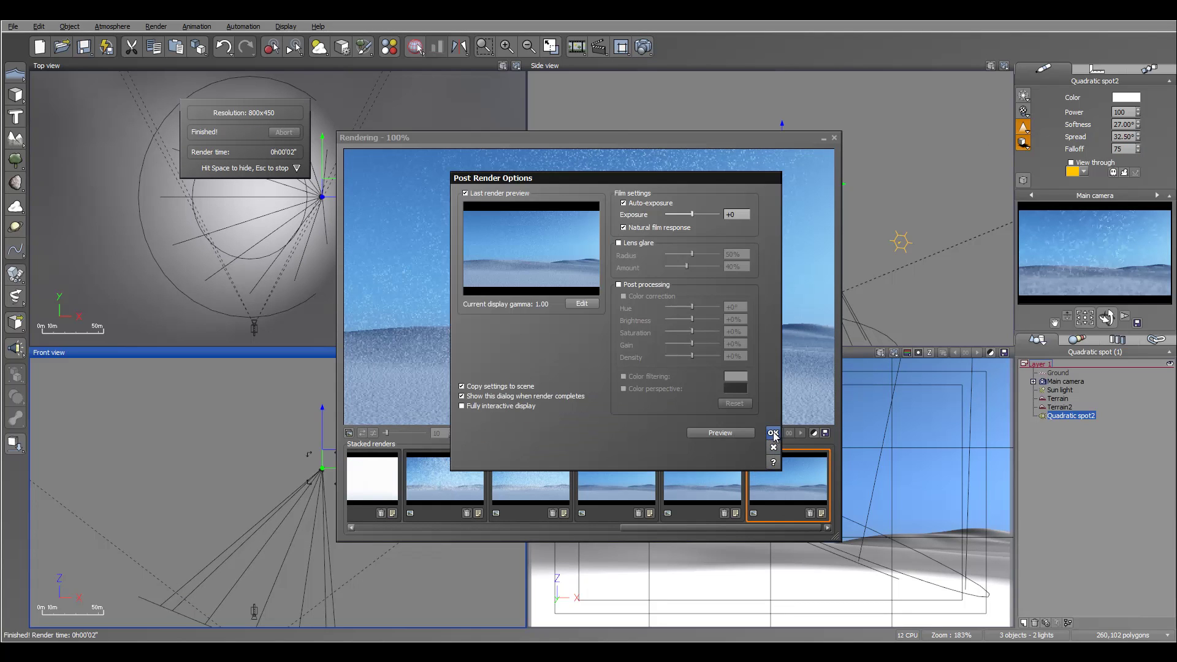
pyautogui.click(773, 434)
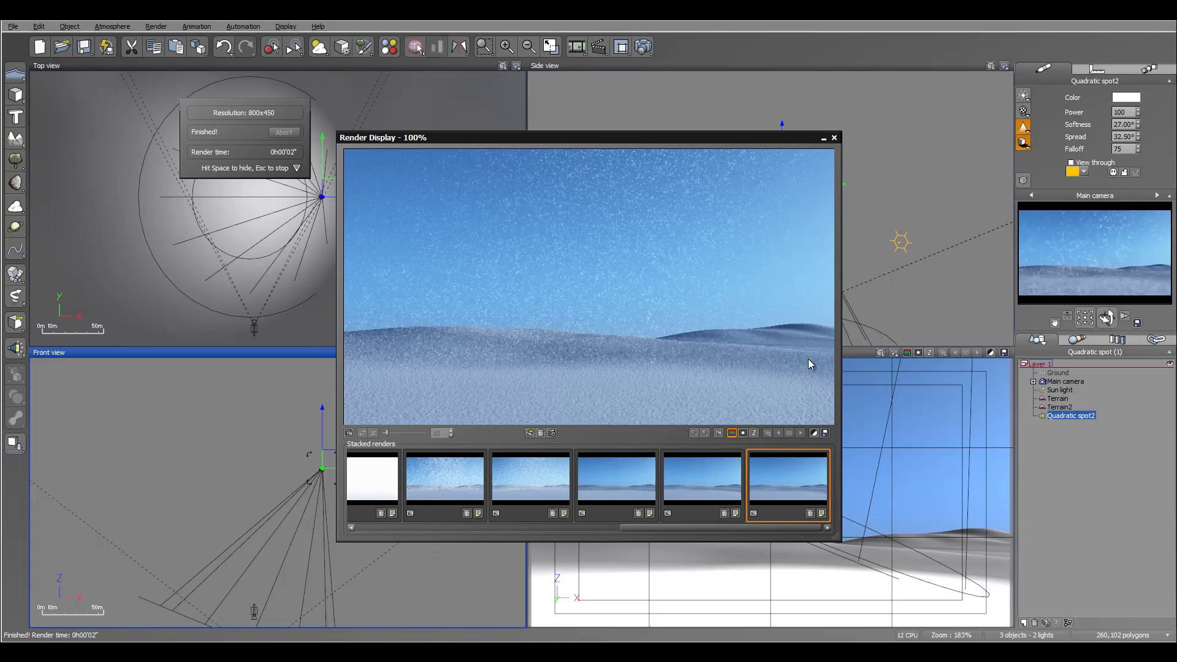